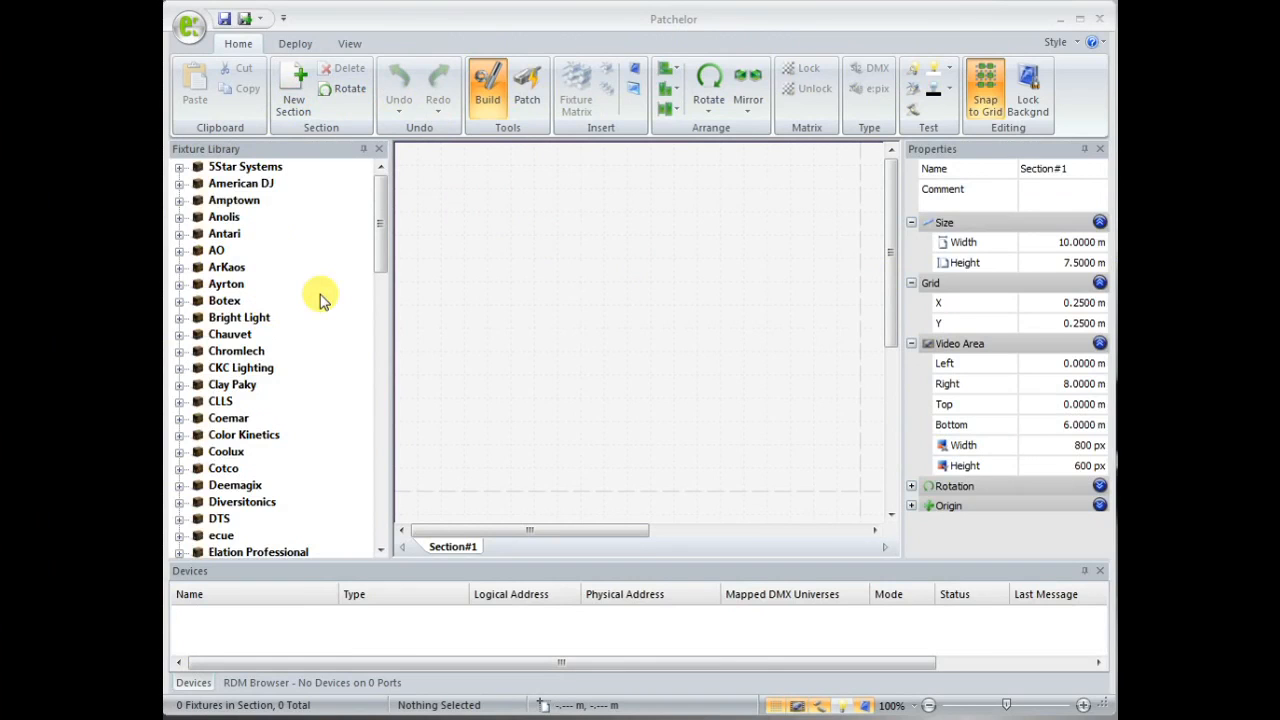
- Add a Butler XT2 dummy device to the device list
{"action": "left_click_drag", "start_coordinate": [380, 206], "coordinate": [383, 173]}
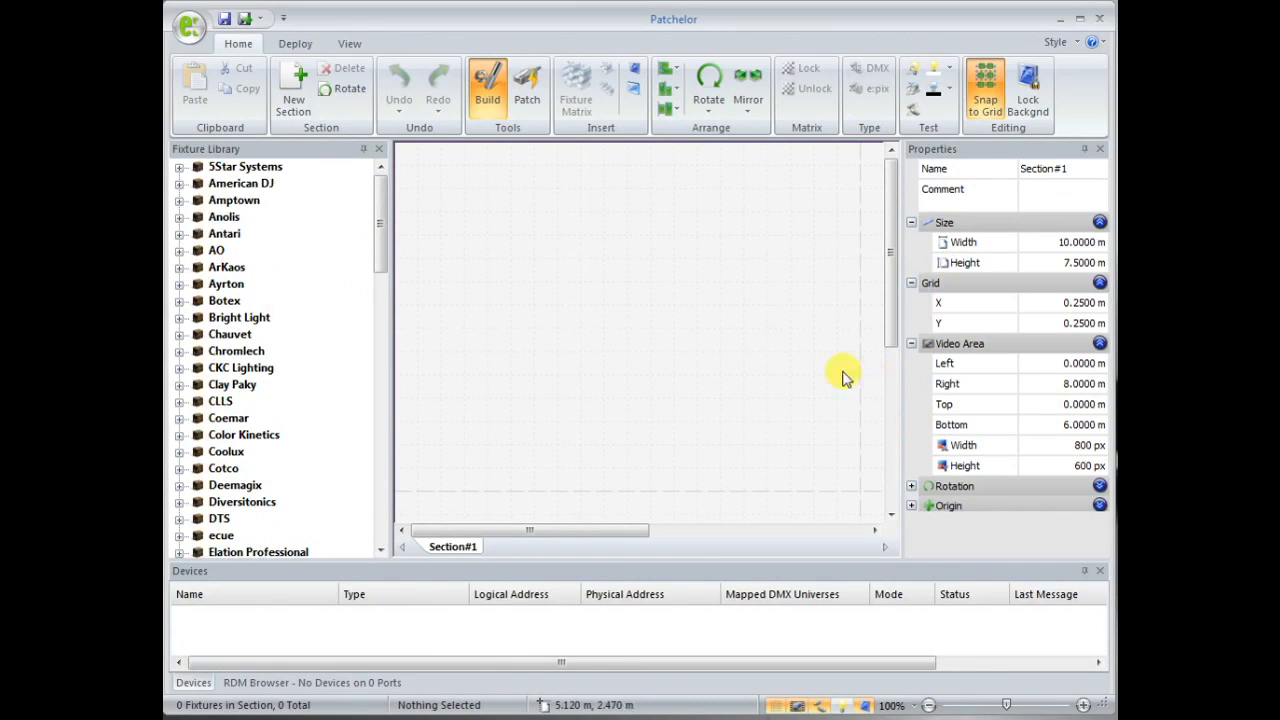
{"action": "right_click", "coordinate": [600, 633]}
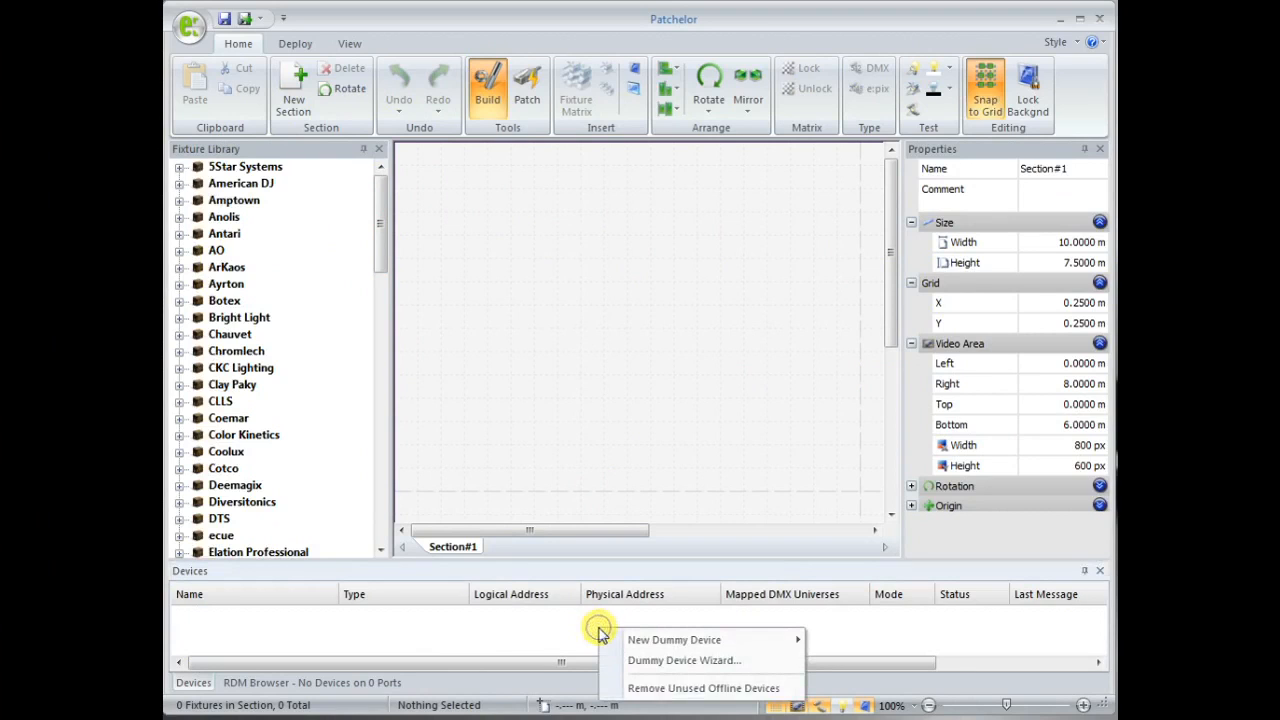
{"action": "mouse_move", "coordinate": [663, 640]}
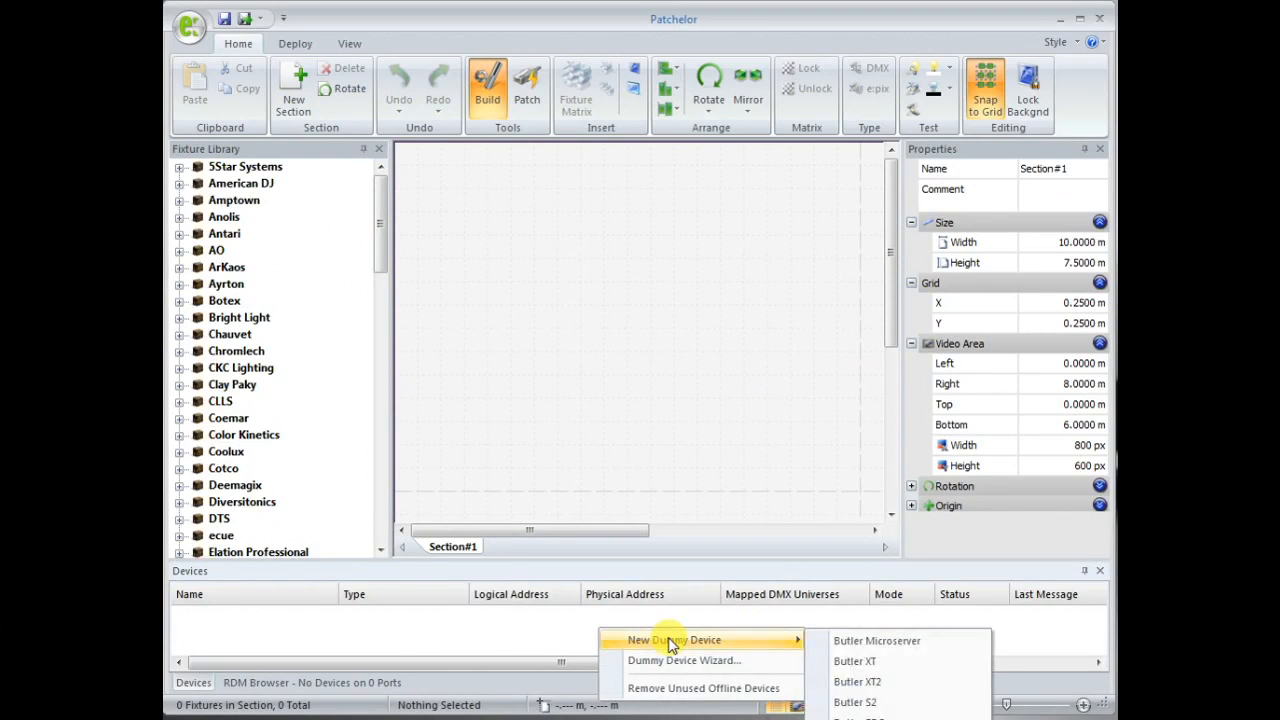
{"action": "left_click", "coordinate": [845, 682]}
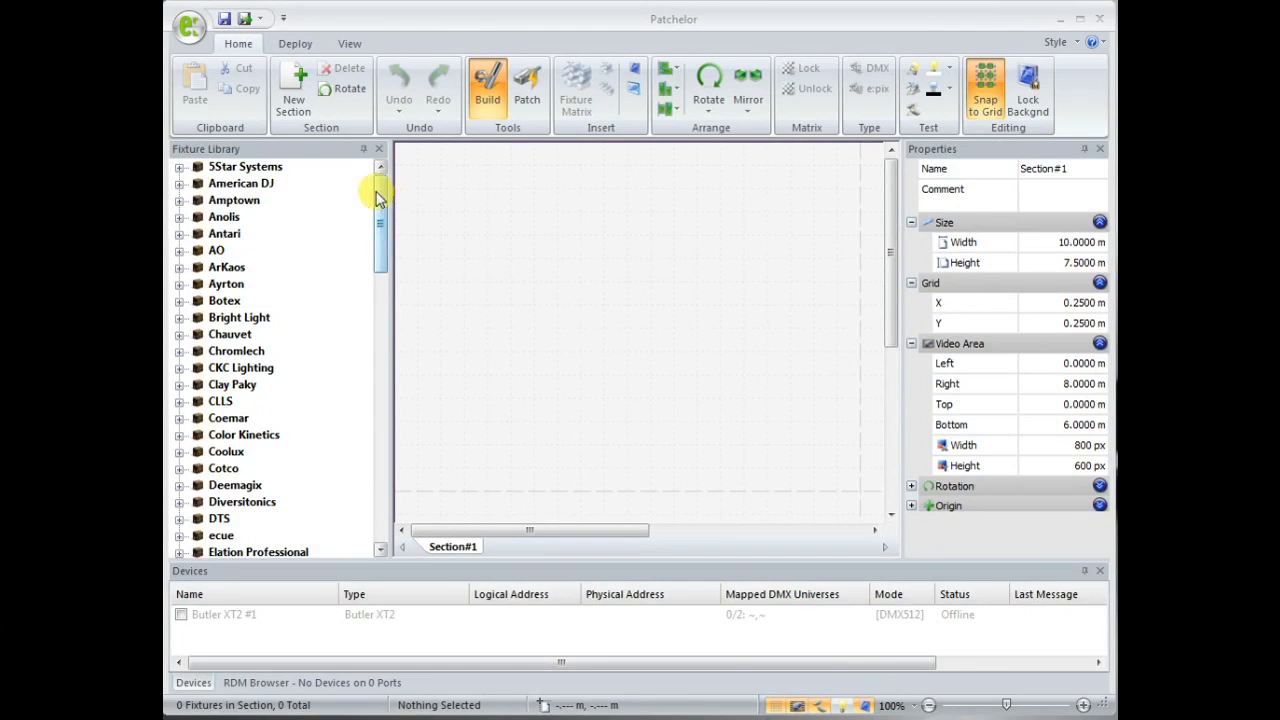
- Place three Traxon Technologies 16 PXL Board RGB fixtures corner to corner along a descending diagonal in the section
{"action": "left_click_drag", "start_coordinate": [378, 199], "coordinate": [390, 452]}
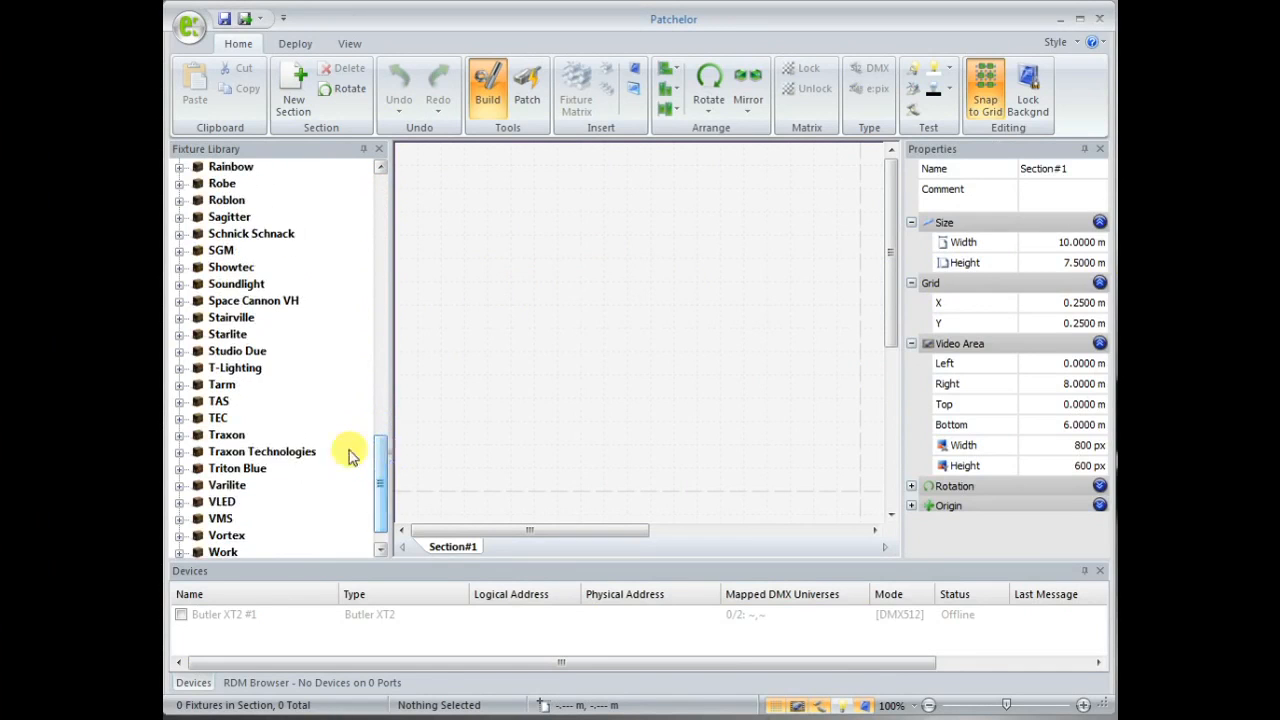
{"action": "left_click", "coordinate": [181, 451]}
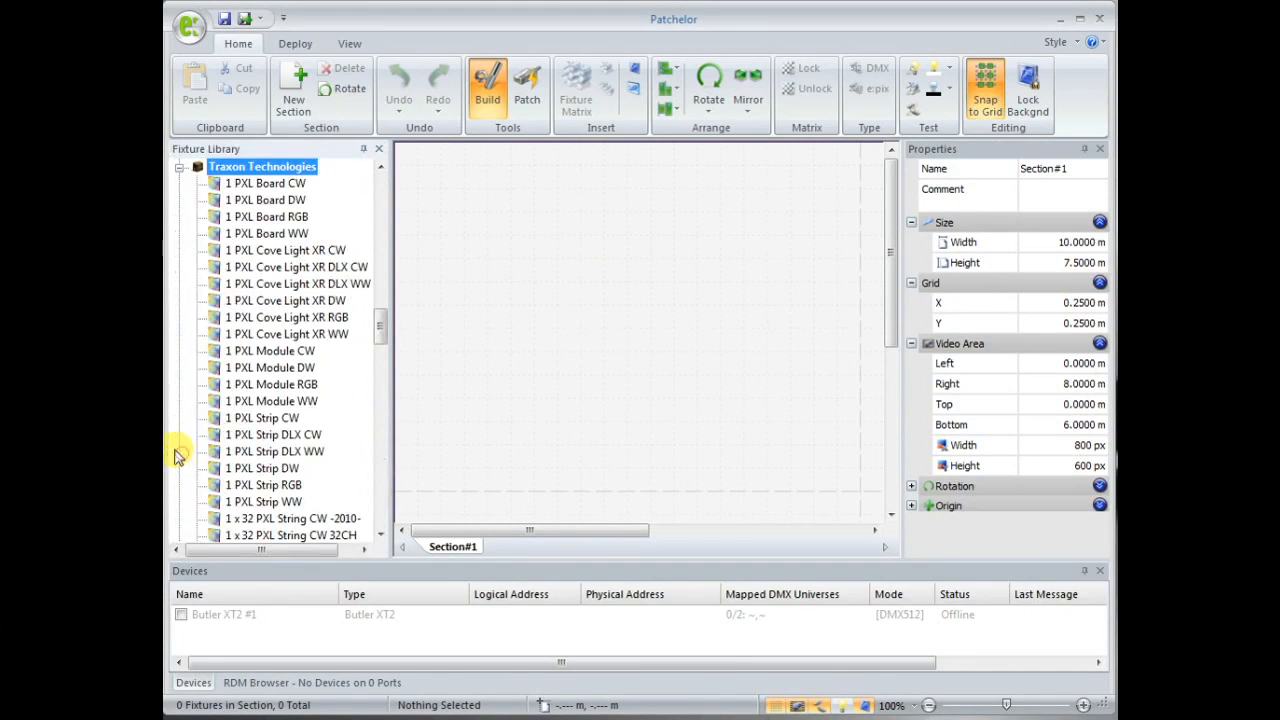
{"action": "scroll", "coordinate": [222, 432], "scroll_direction": "down", "scroll_amount": 3}
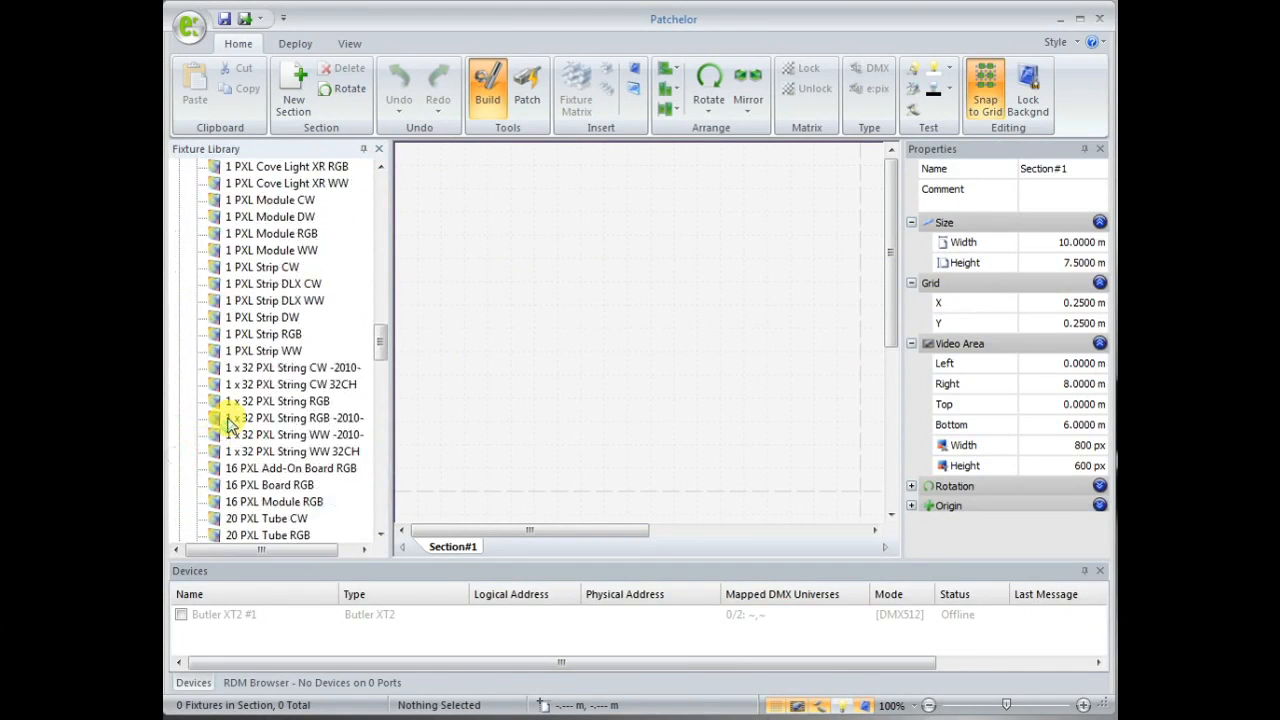
{"action": "left_click", "coordinate": [250, 488]}
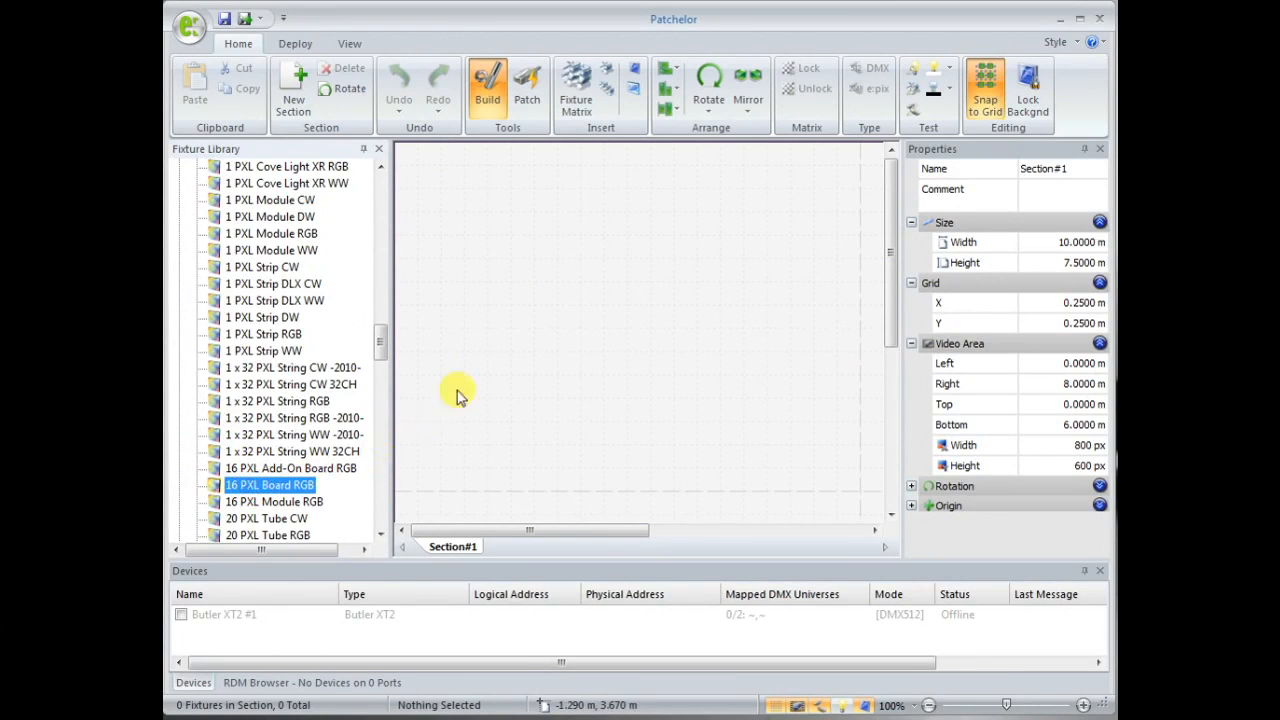
{"action": "left_click", "coordinate": [515, 276]}
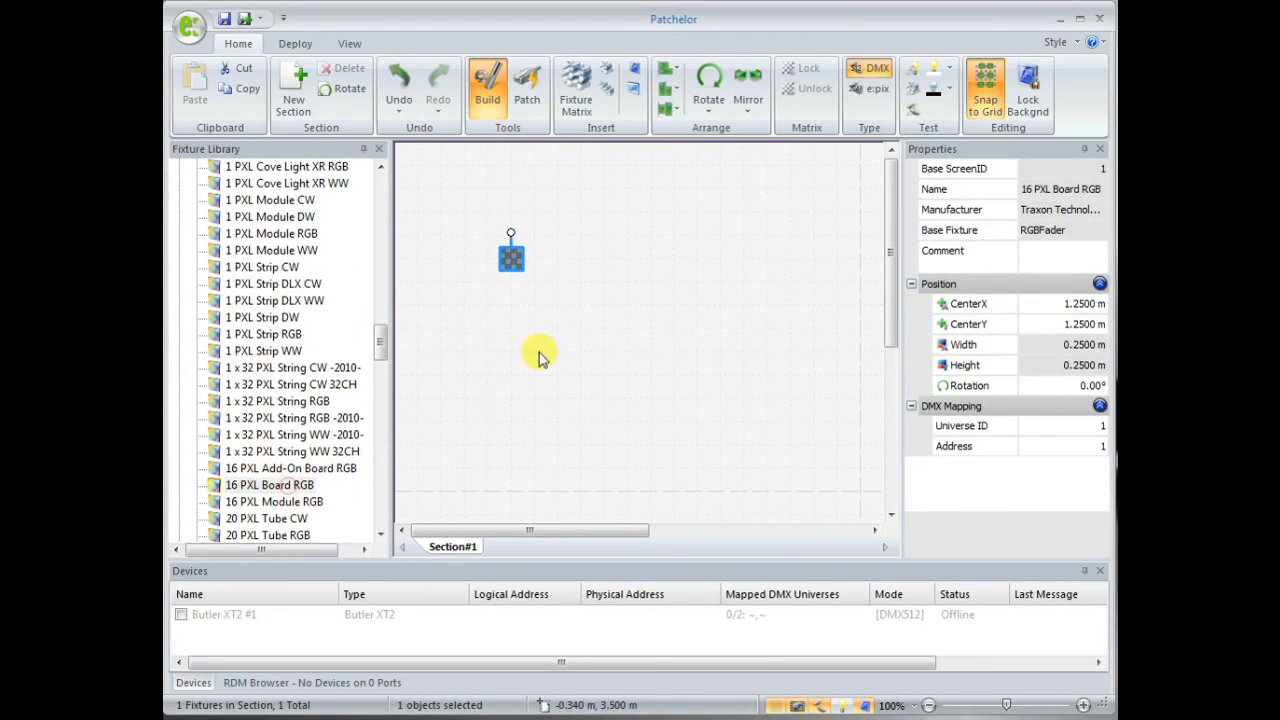
{"action": "left_click", "coordinate": [537, 284]}
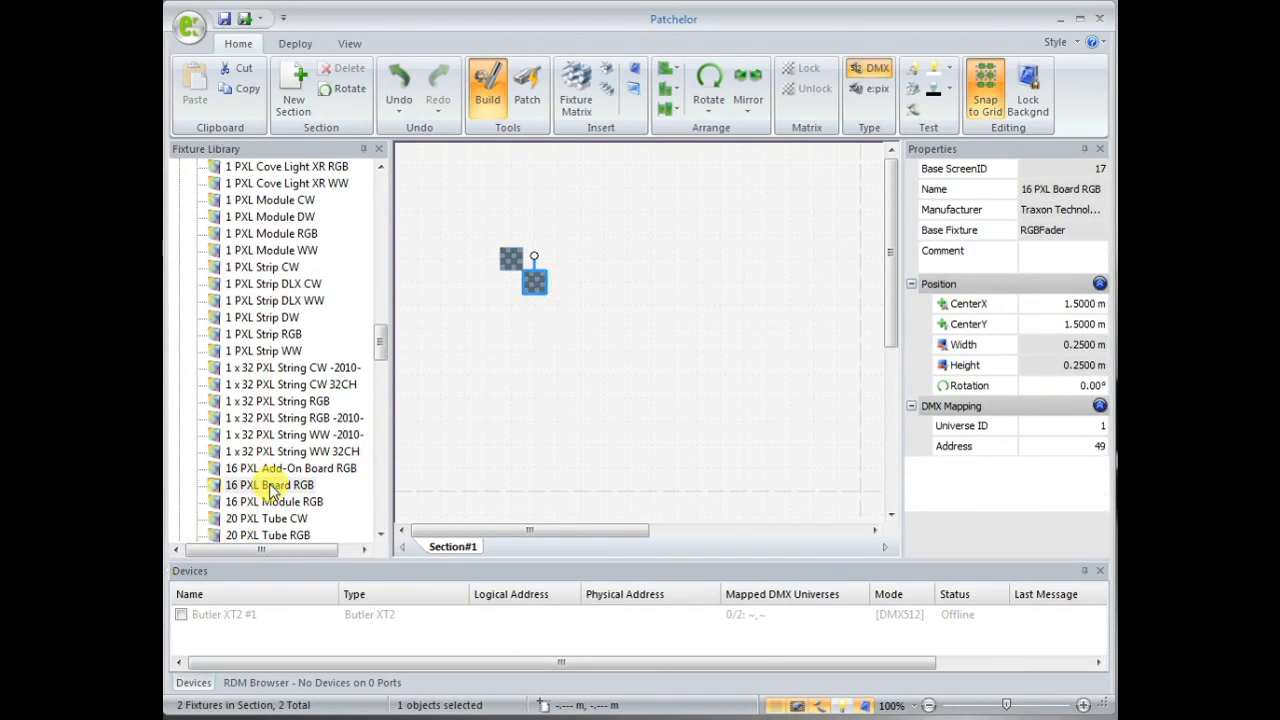
{"action": "left_click_drag", "start_coordinate": [270, 490], "coordinate": [557, 305]}
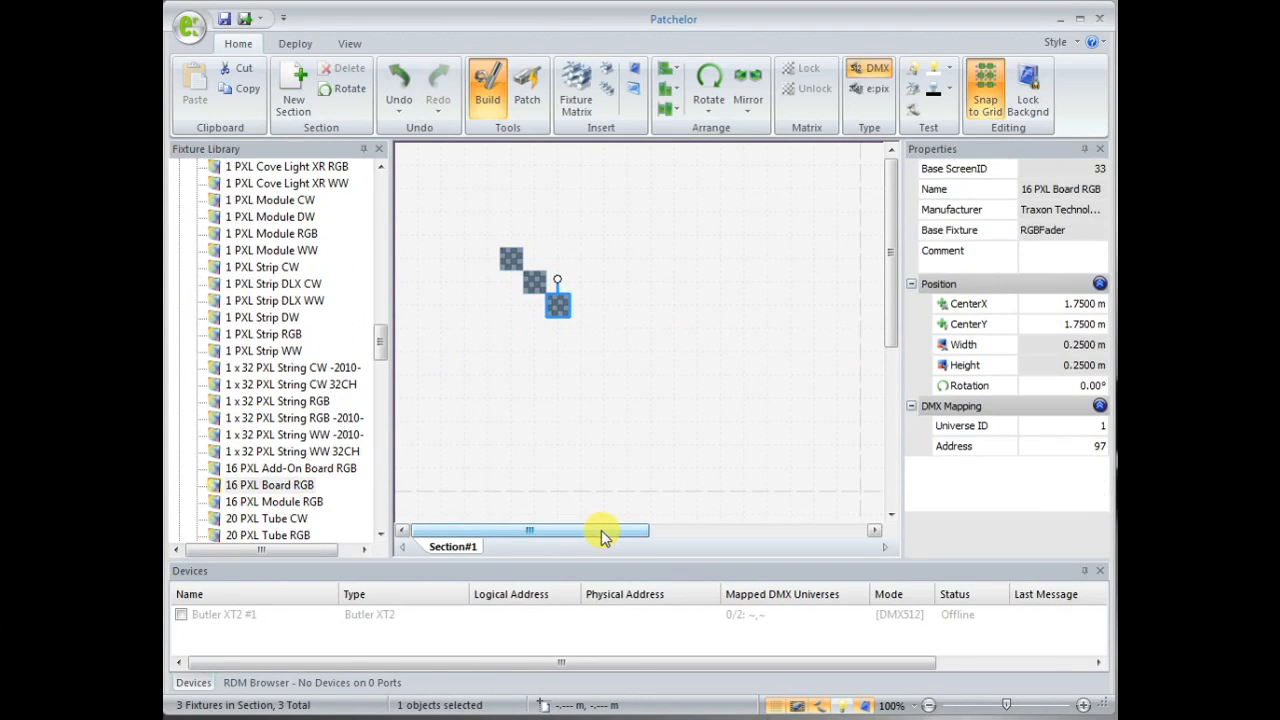
- Check the first board's size properties and set the section width to 0.75 m
{"action": "left_click", "coordinate": [684, 302]}
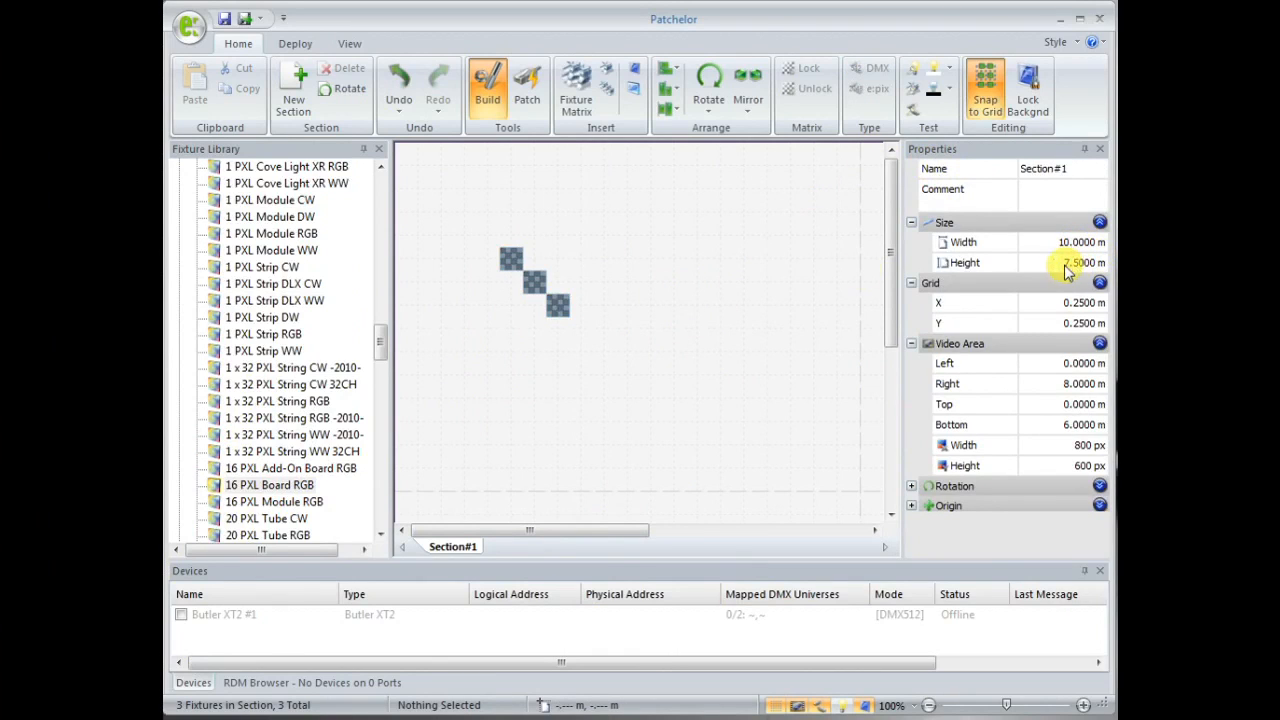
{"action": "left_click", "coordinate": [503, 260]}
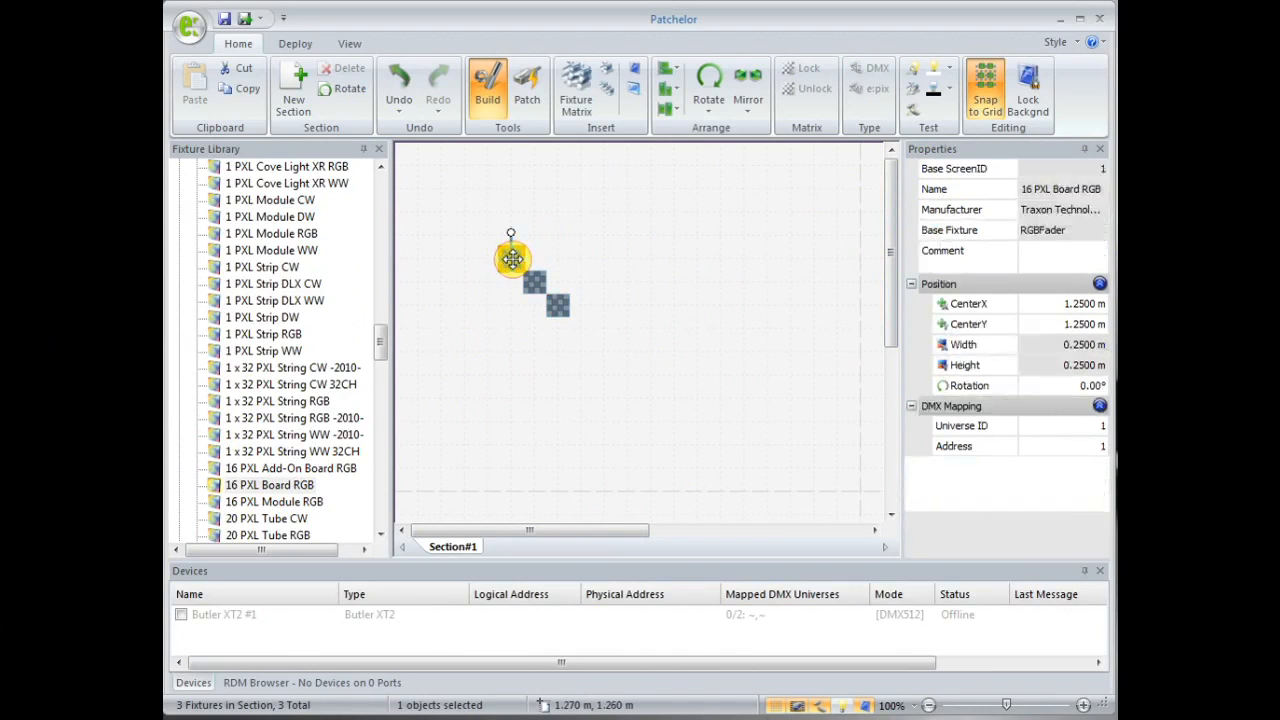
{"action": "left_click", "coordinate": [945, 388]}
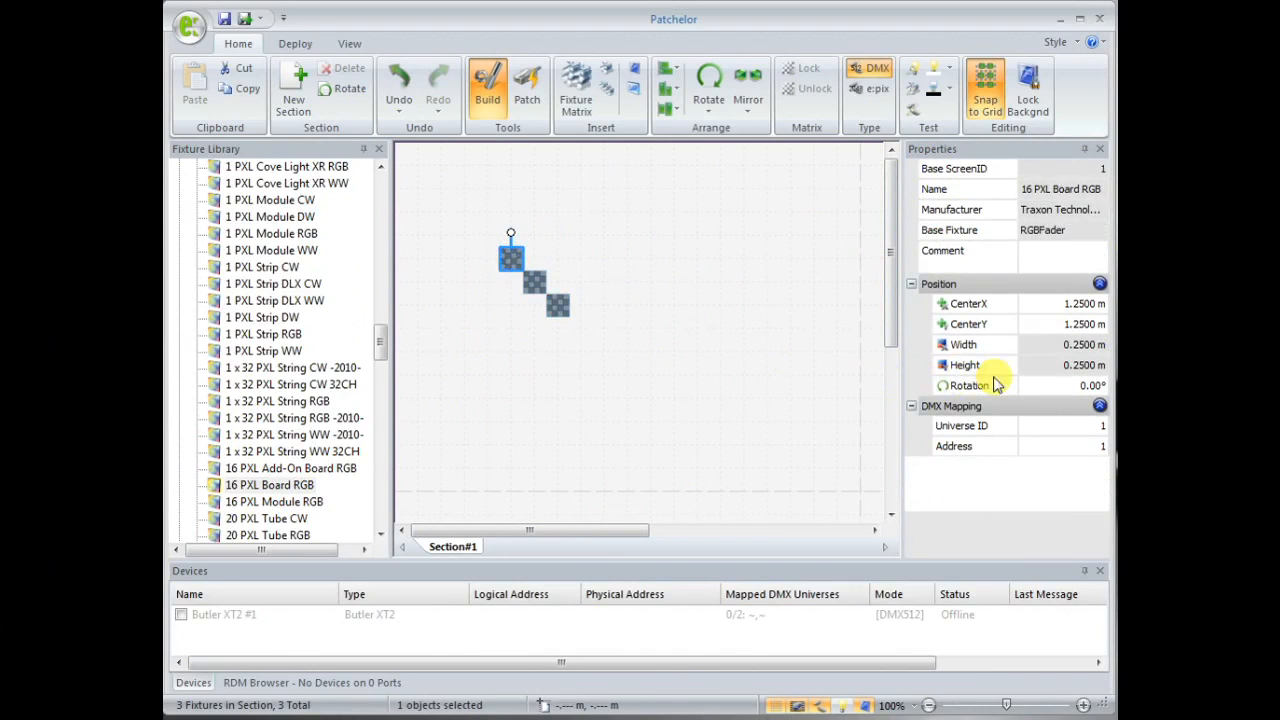
{"action": "left_click", "coordinate": [1080, 345]}
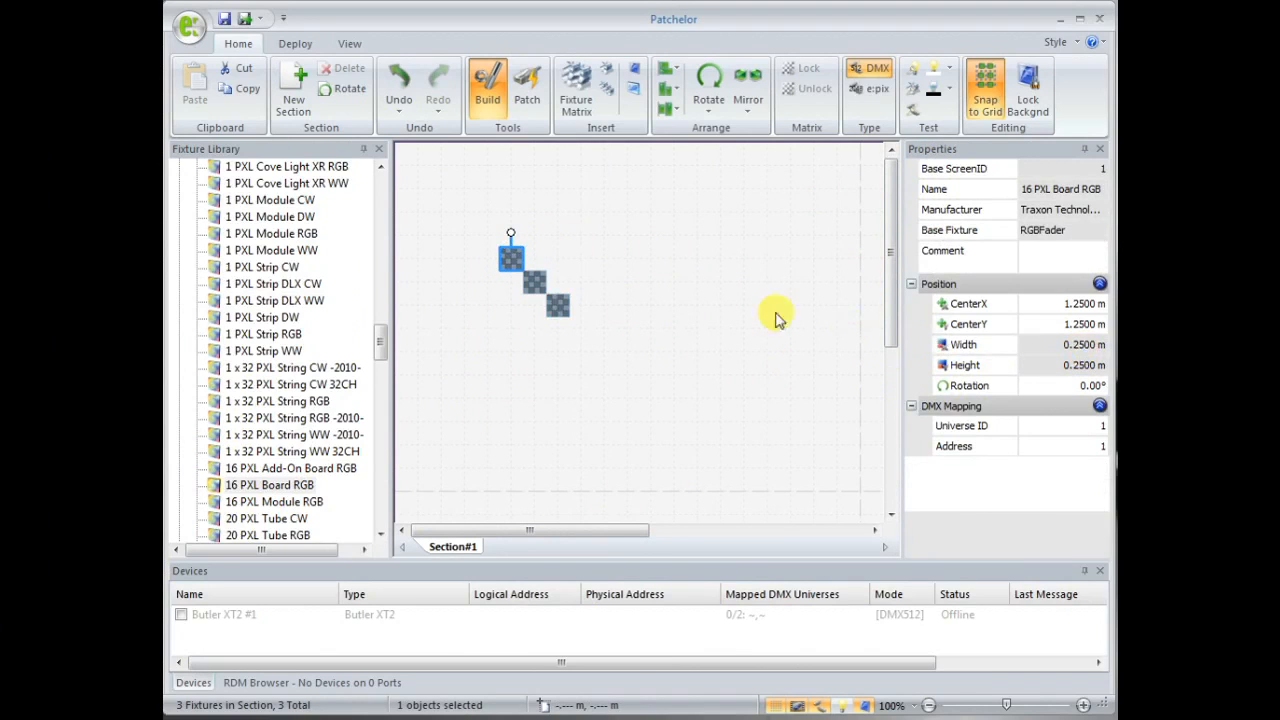
{"action": "left_click", "coordinate": [688, 298]}
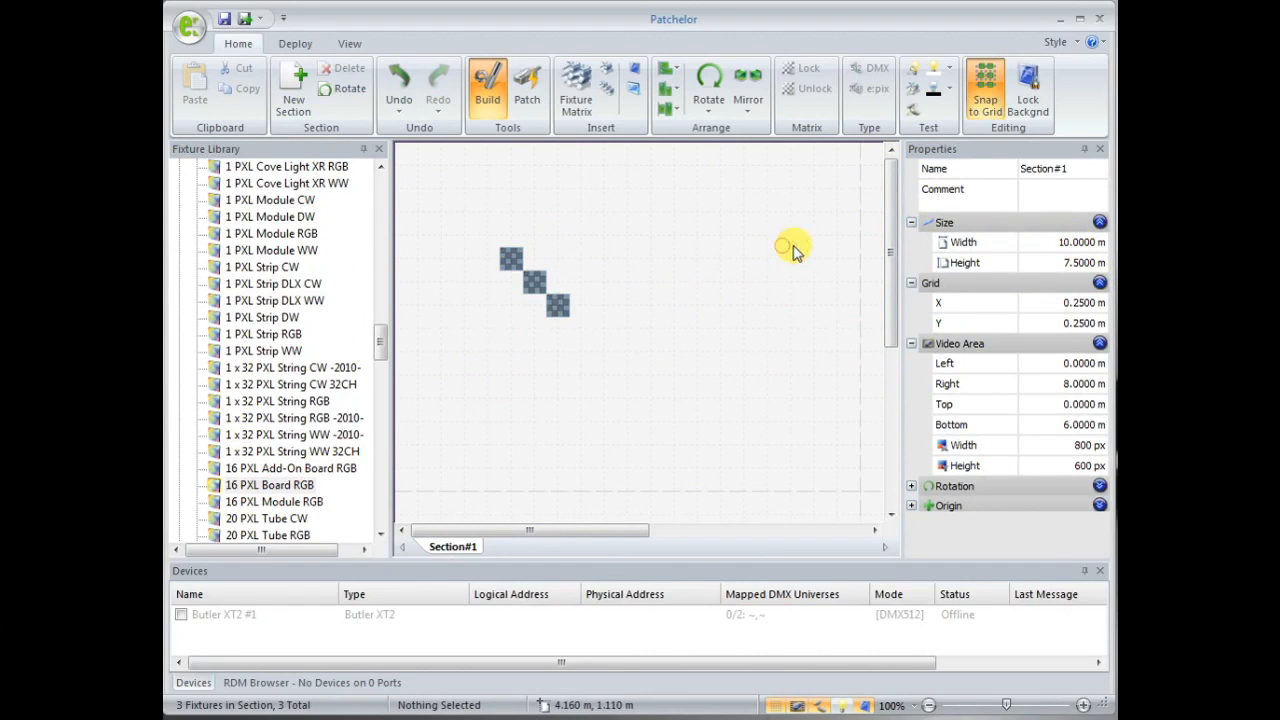
{"action": "left_click", "coordinate": [1085, 244]}
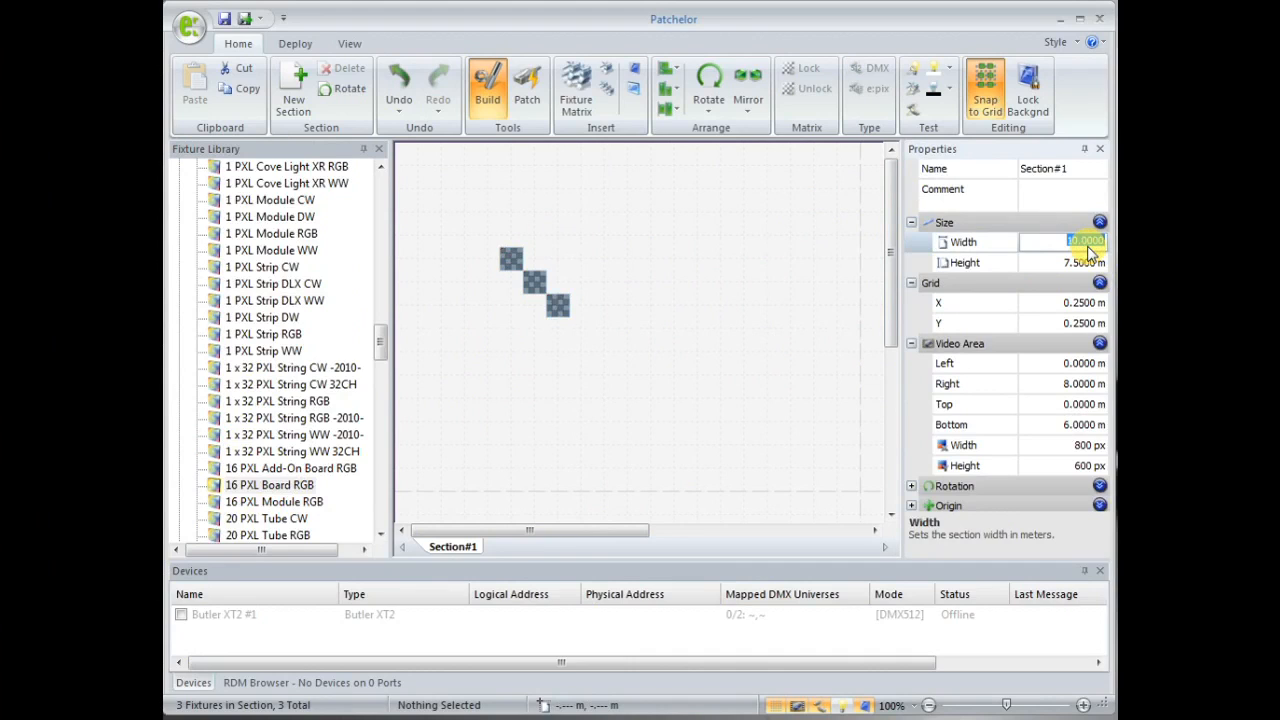
{"action": "key", "text": "BackSpace"}
{"action": "type", "text": "0.75"}
{"action": "key", "text": "Return"}
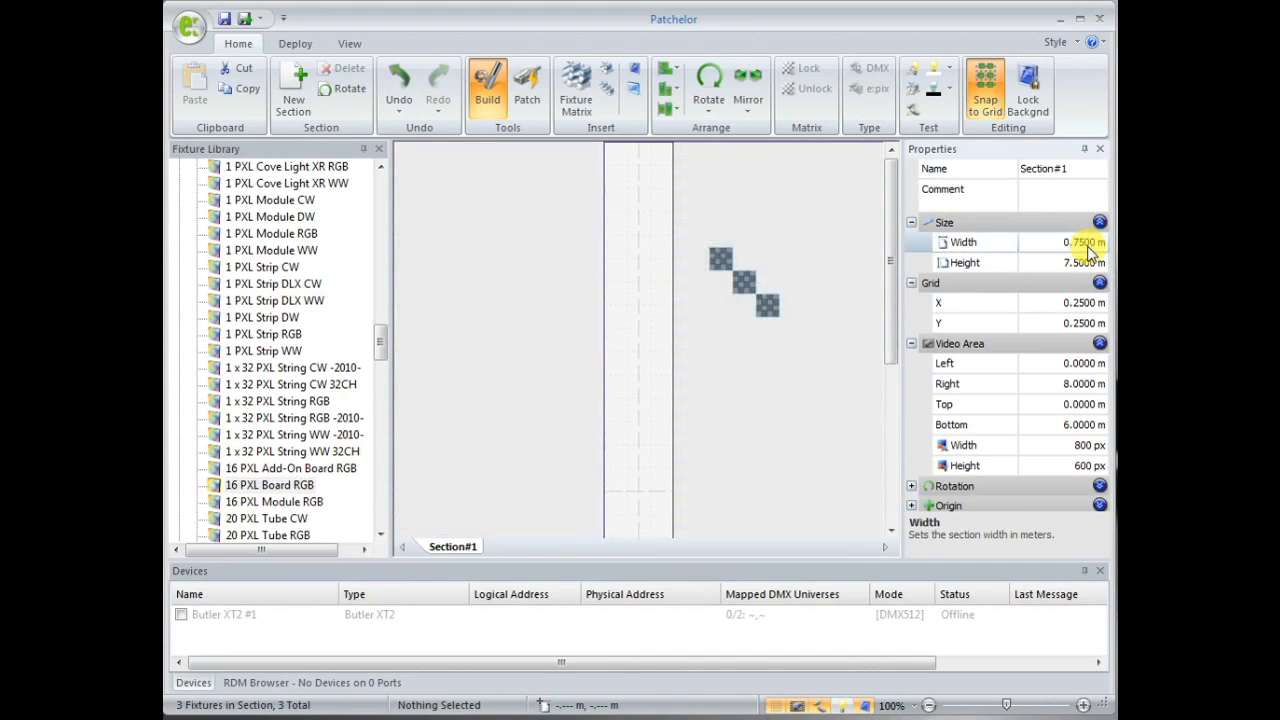
- Set the section height to 0.75 m
{"action": "left_click", "coordinate": [1090, 282]}
{"action": "left_click", "coordinate": [1081, 262]}
{"action": "type", "text": "0.75"}
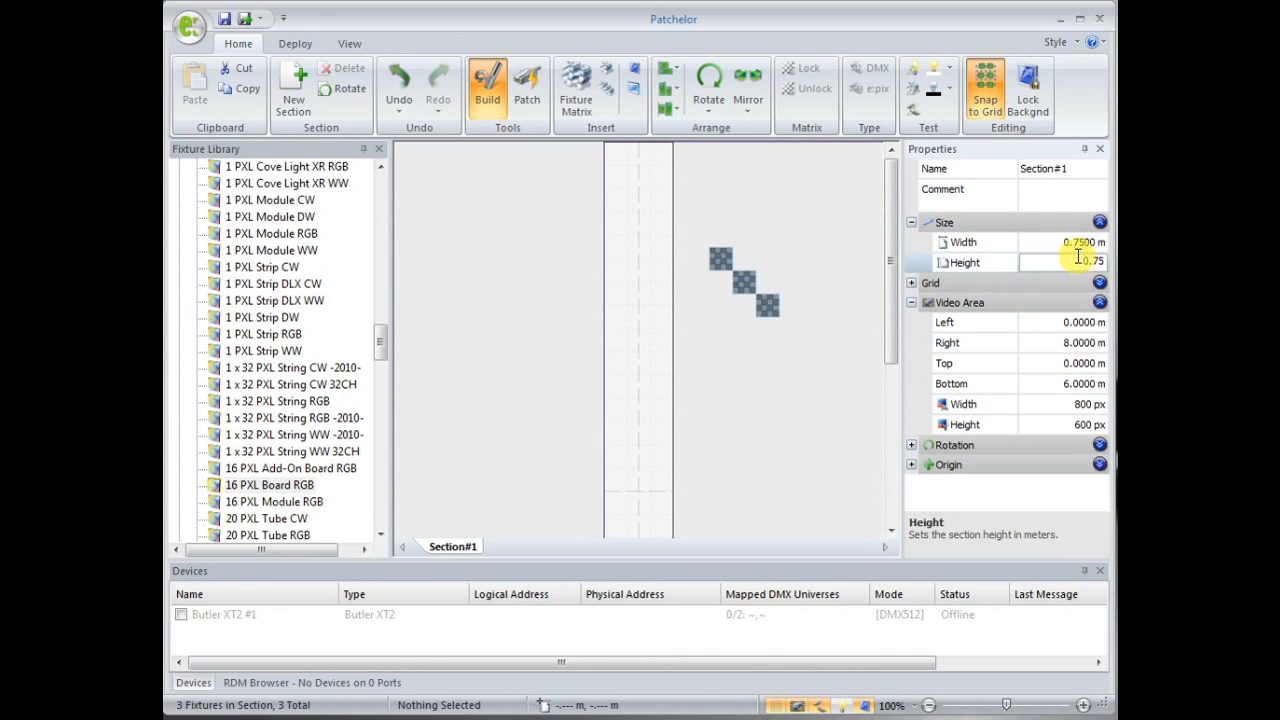
{"action": "key", "text": "Return"}
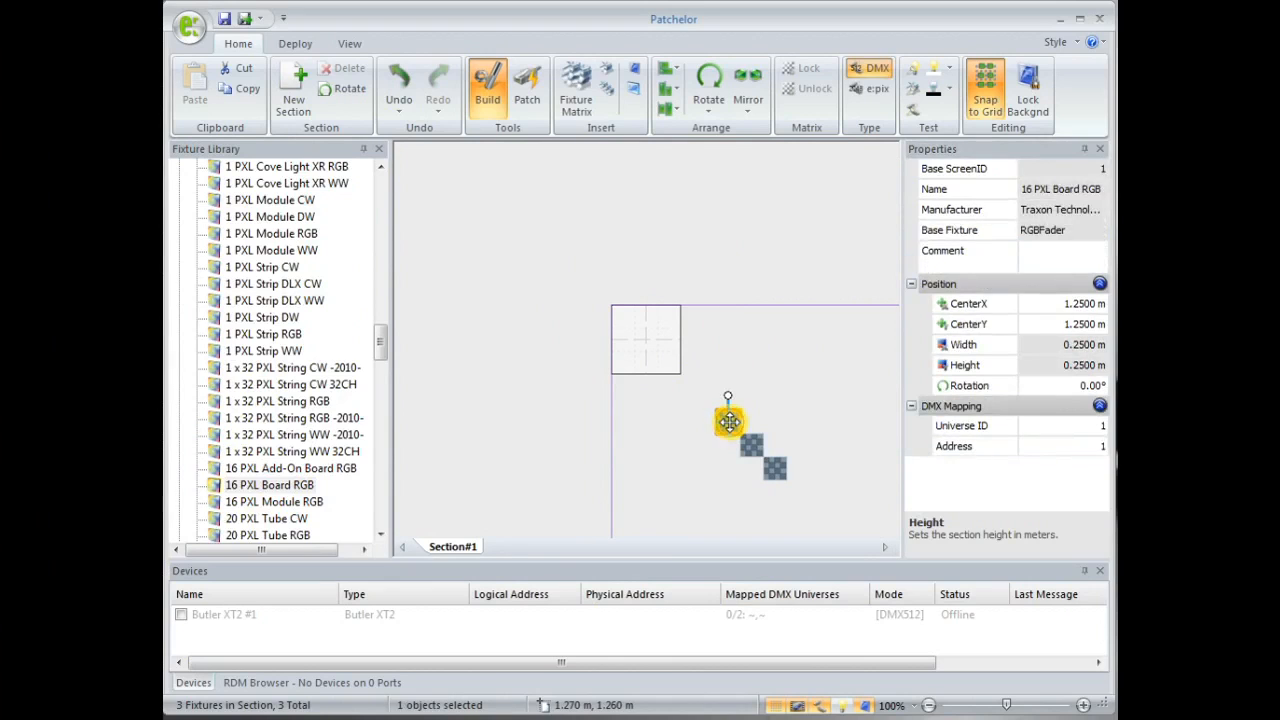
- Move the first board inside the section and set the section's X and Y grid spacing to 0.025 m
{"action": "left_click_drag", "start_coordinate": [729, 421], "coordinate": [644, 349]}
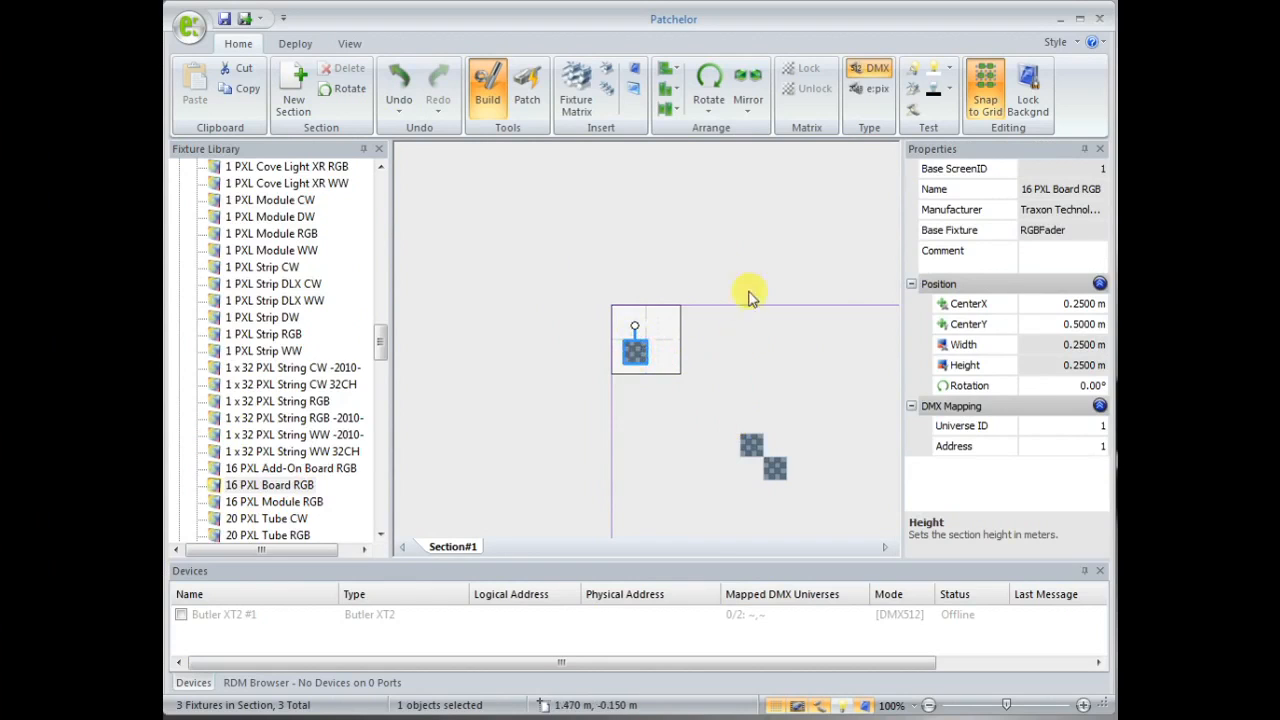
{"action": "left_click", "coordinate": [727, 340]}
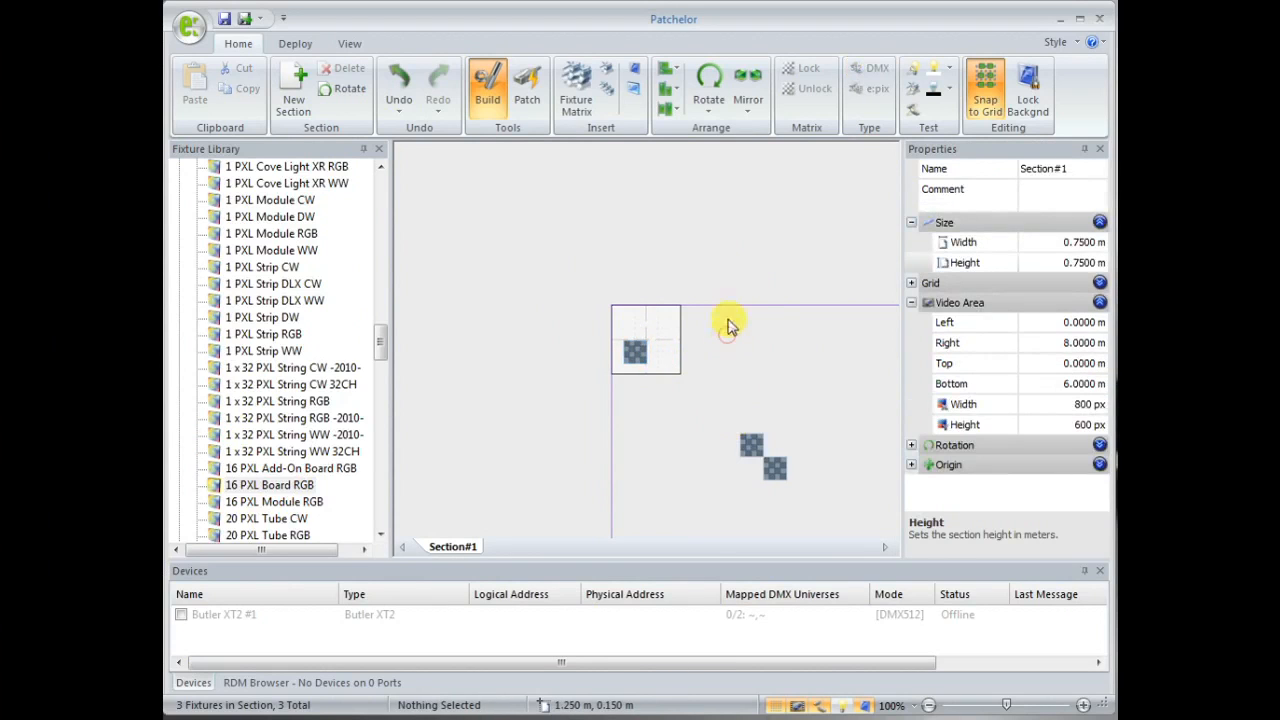
{"action": "left_click", "coordinate": [911, 283]}
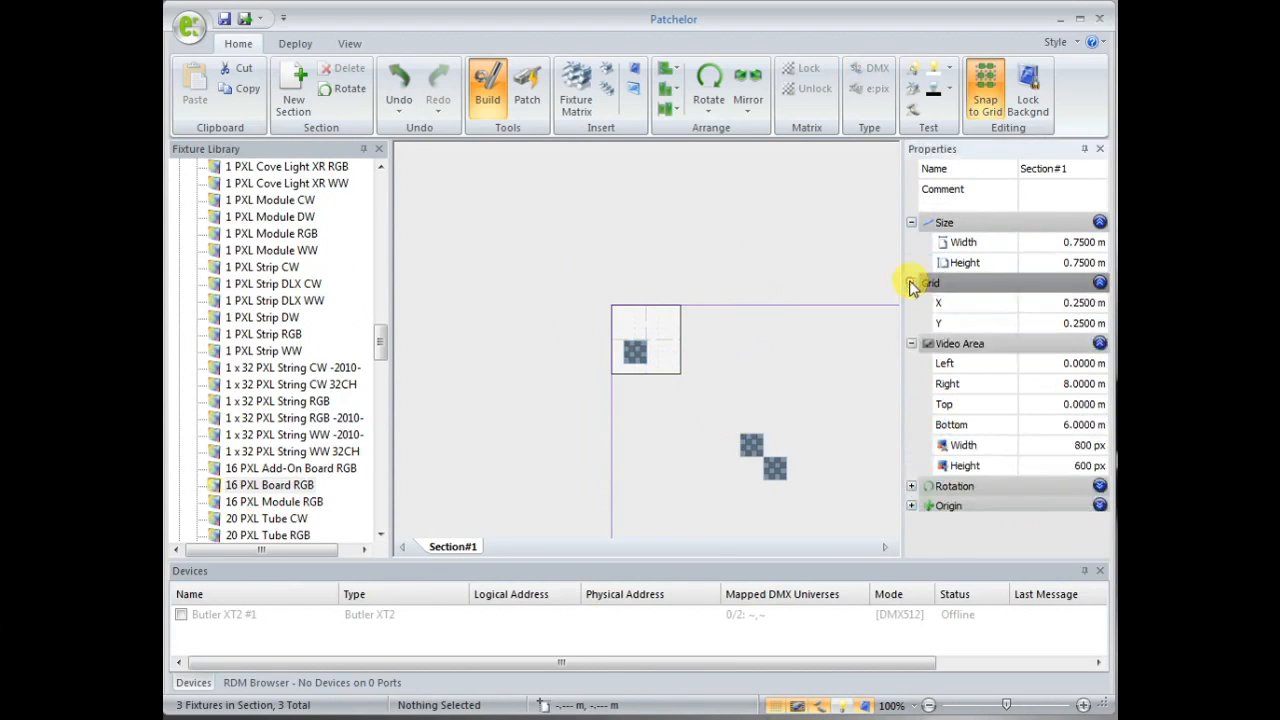
{"action": "left_click", "coordinate": [1083, 303]}
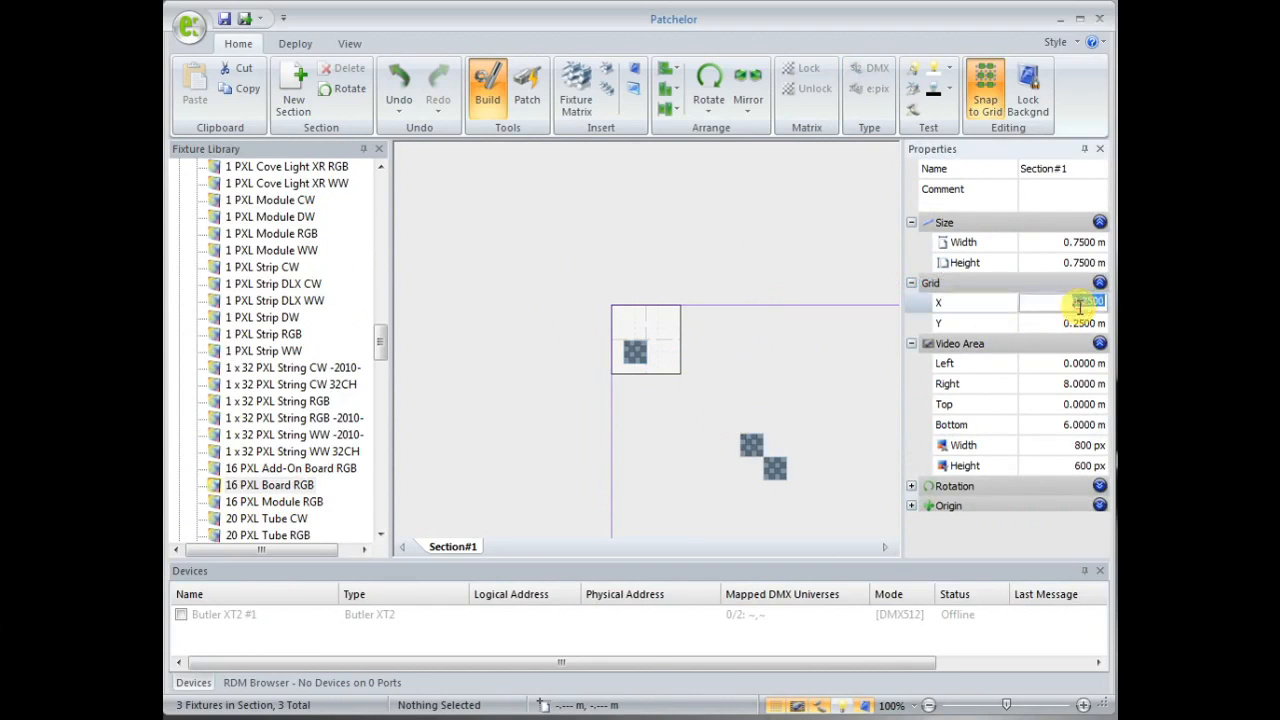
{"action": "left_click", "coordinate": [1083, 301]}
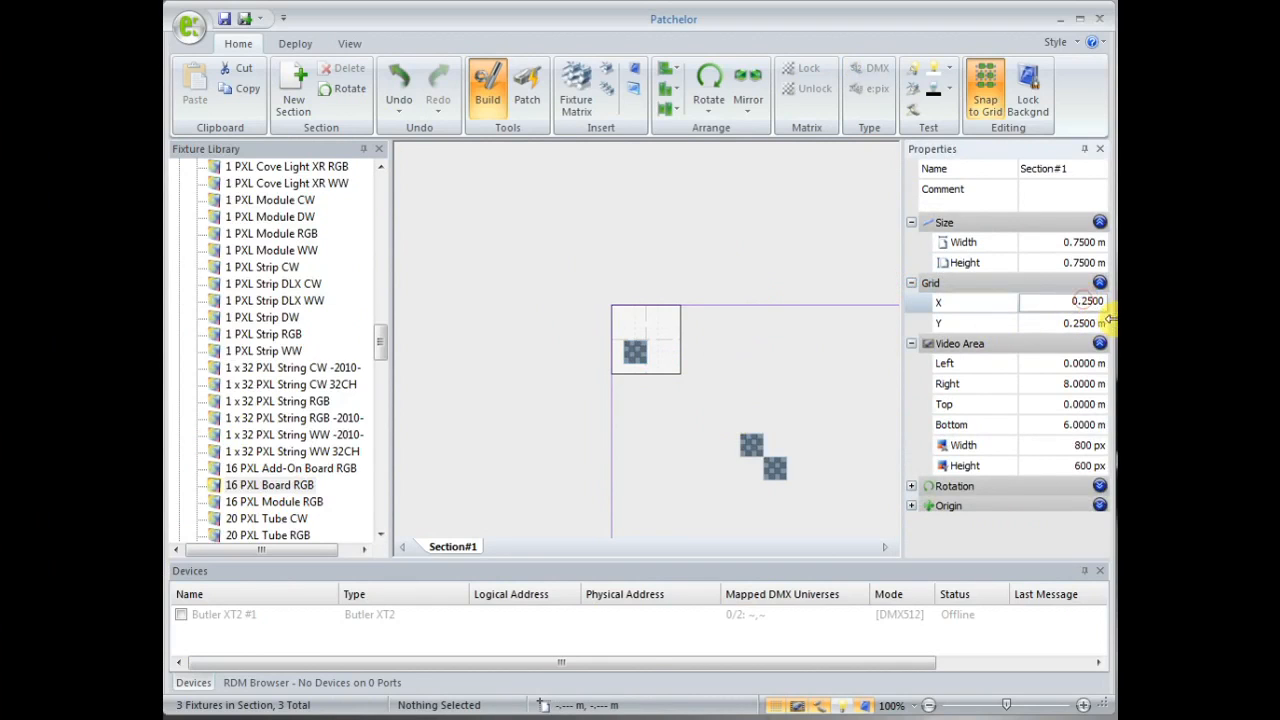
{"action": "type", "text": "0"}
{"action": "left_click", "coordinate": [1086, 324]}
{"action": "left_click", "coordinate": [1083, 322]}
{"action": "type", "text": "0"}
{"action": "left_click", "coordinate": [824, 371]}
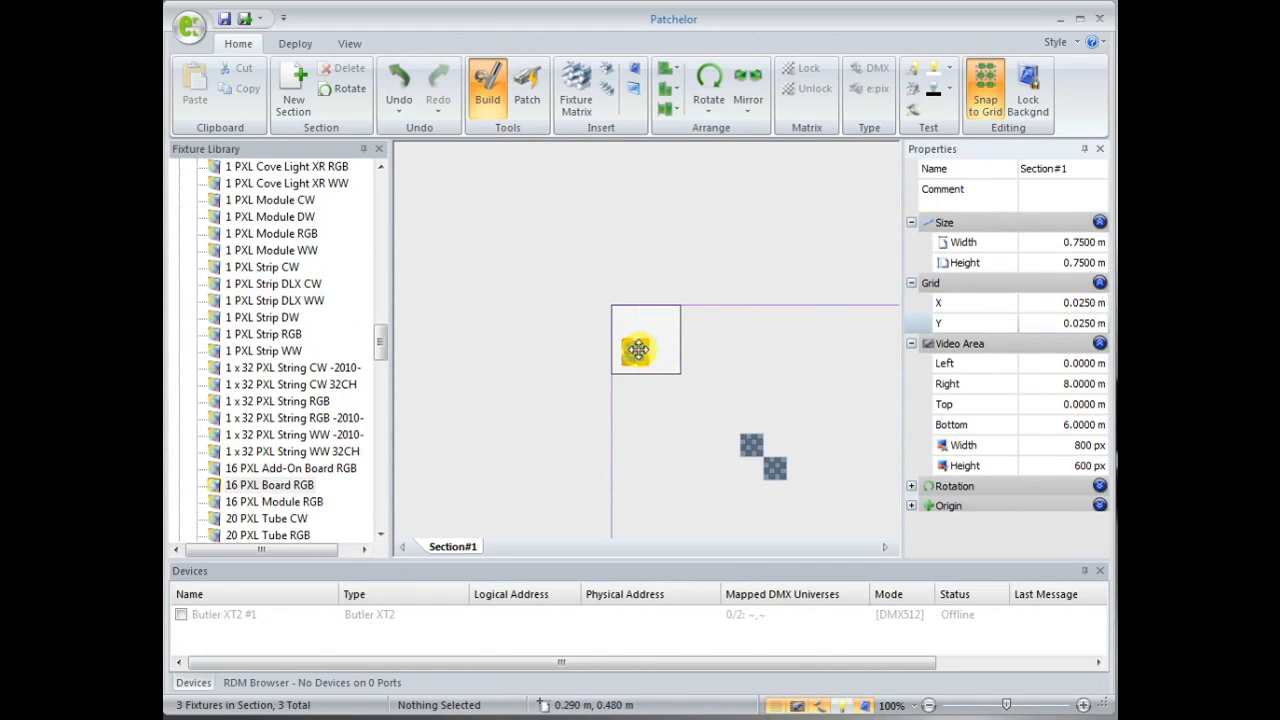
- Move the first board into the section's upper-left corner, centred at 0.125 m in both X and Y
{"action": "left_click", "coordinate": [637, 349]}
{"action": "left_click_drag", "start_coordinate": [637, 349], "coordinate": [638, 347]}
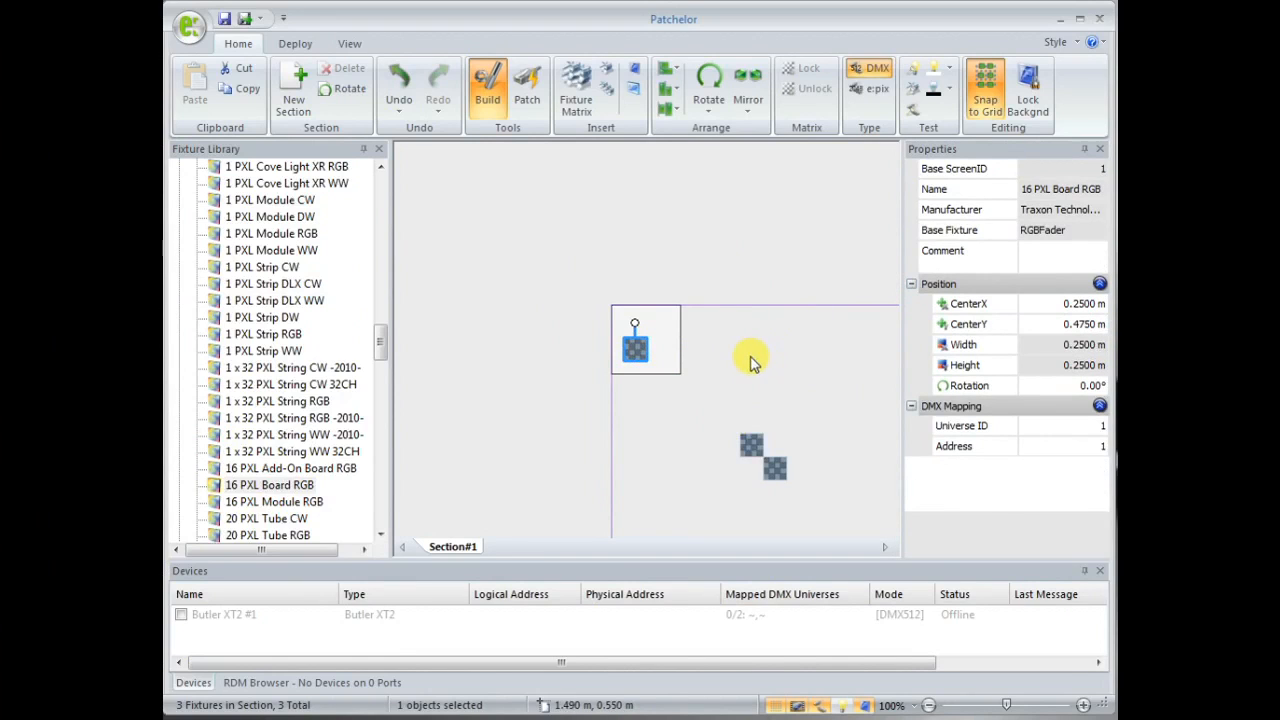
{"action": "scroll", "coordinate": [752, 362], "scroll_direction": "up", "scroll_amount": 5}
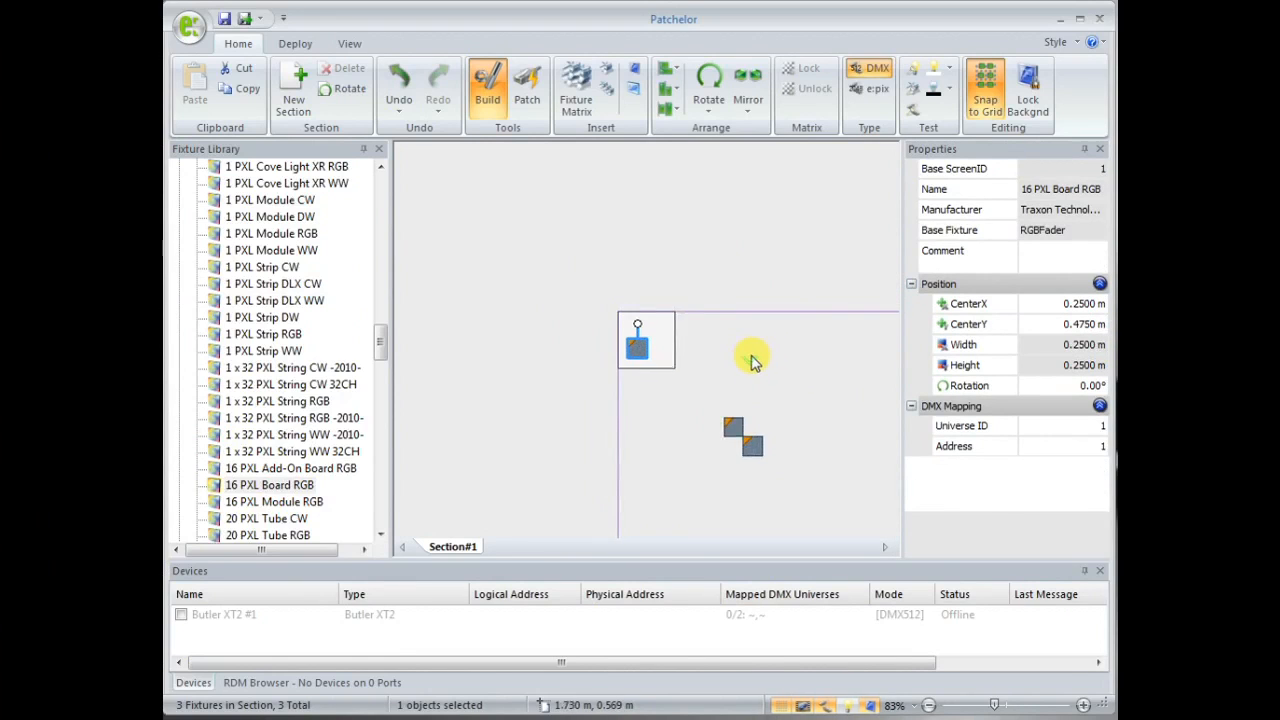
{"action": "scroll", "coordinate": [755, 363], "scroll_direction": "down", "scroll_amount": 3}
{"action": "scroll", "coordinate": [757, 362], "scroll_direction": "up", "scroll_amount": 7}
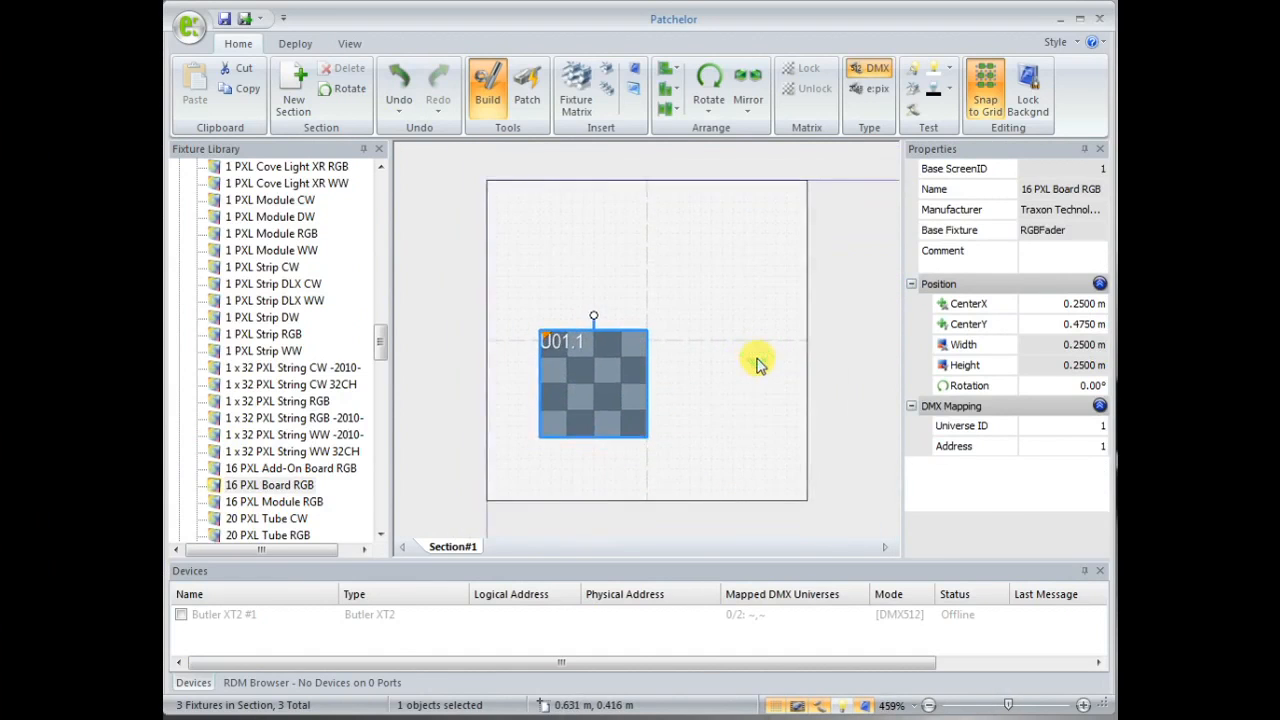
{"action": "scroll", "coordinate": [785, 403], "scroll_direction": "down", "scroll_amount": 3}
{"action": "scroll", "coordinate": [785, 403], "scroll_direction": "down", "scroll_amount": 1}
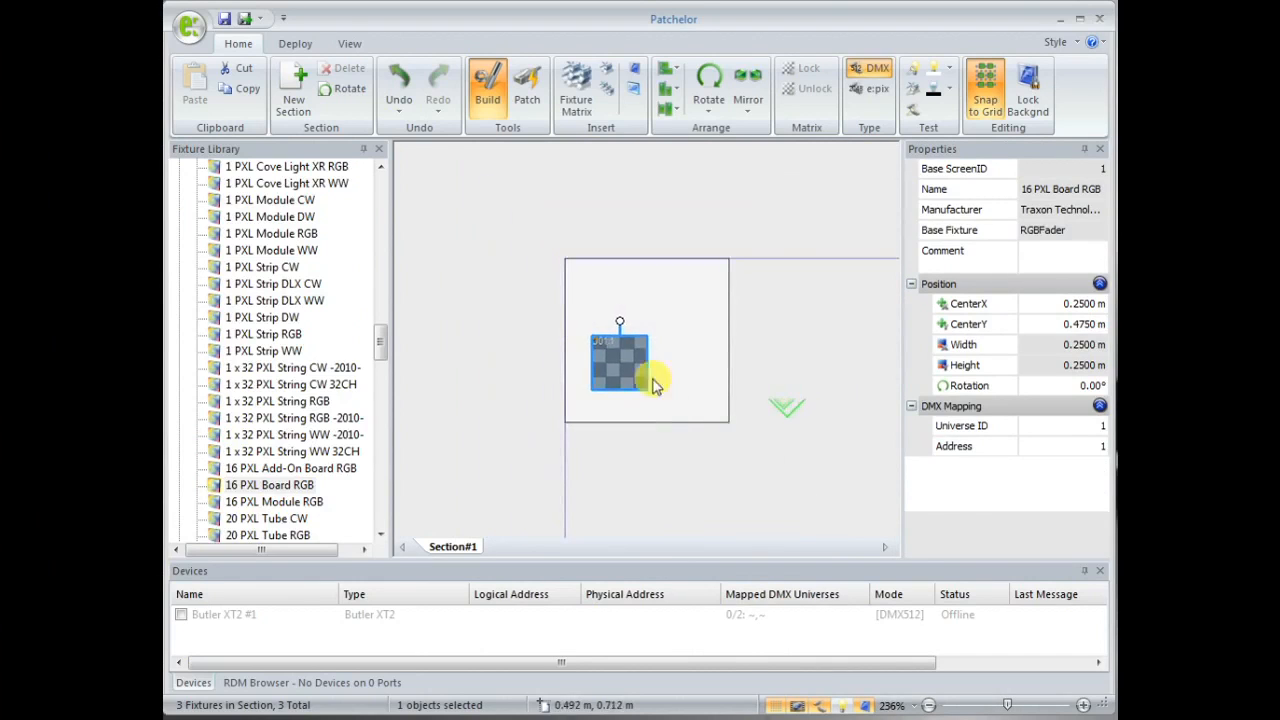
{"action": "left_click_drag", "start_coordinate": [617, 352], "coordinate": [595, 276]}
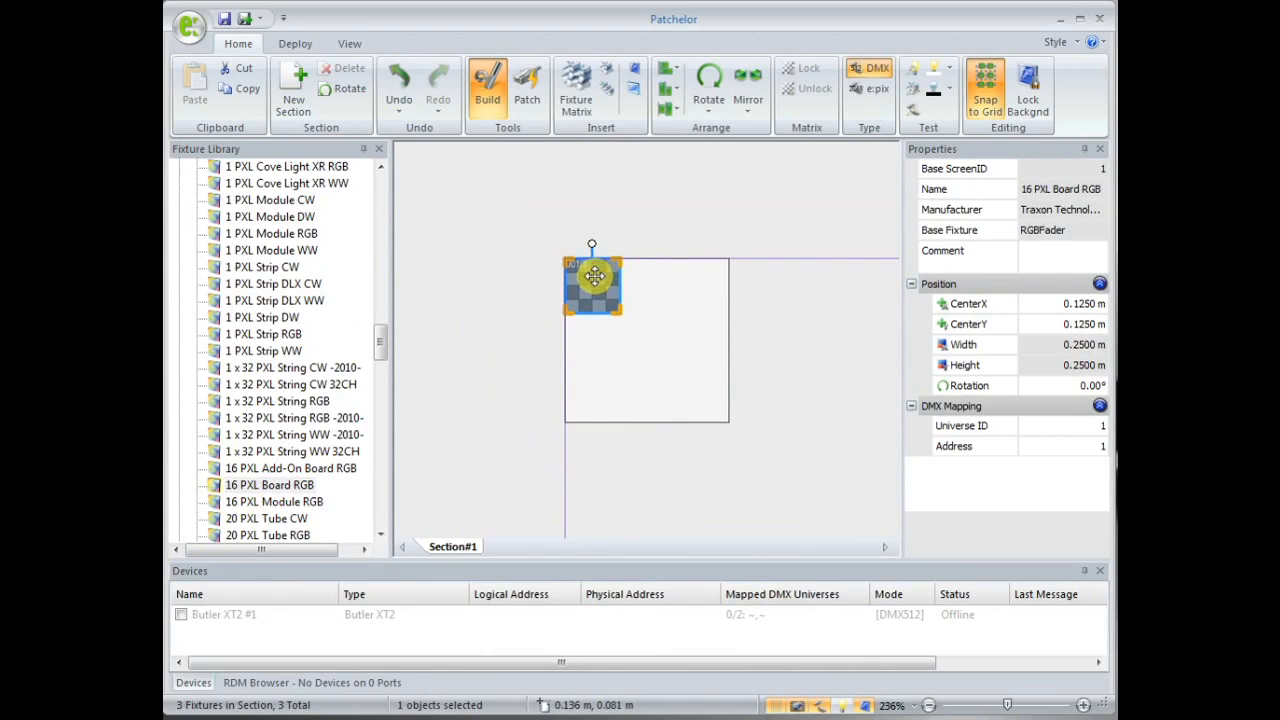
- Move the second board to the section's centre and the third to its lower-right corner, centred at 0.625 m in X and Y
{"action": "scroll", "coordinate": [709, 430], "scroll_direction": "down", "scroll_amount": 2}
{"action": "left_click_drag", "start_coordinate": [830, 513], "coordinate": [648, 339]}
{"action": "left_click_drag", "start_coordinate": [851, 530], "coordinate": [689, 364]}
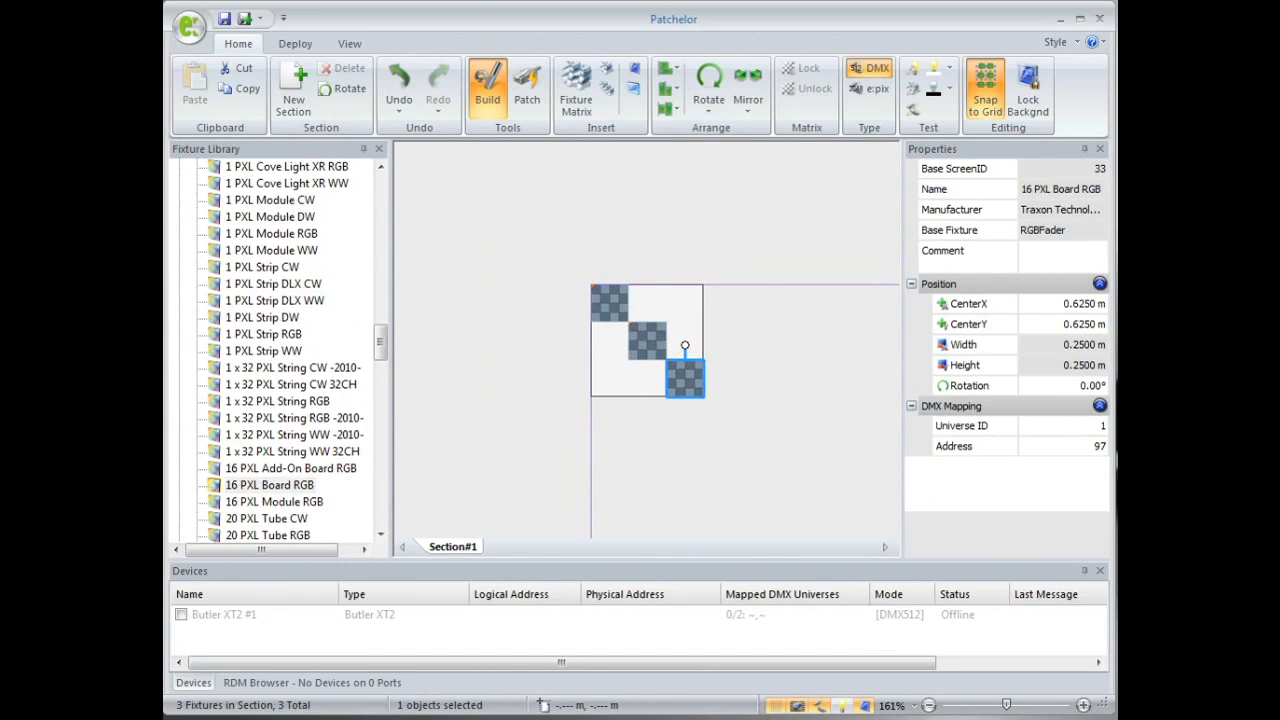
{"action": "left_click", "coordinate": [749, 358]}
- Patch the boards in a chain from the upper-left board through the centre board to the lower-right board
{"action": "scroll", "coordinate": [753, 362], "scroll_direction": "up", "scroll_amount": 2}
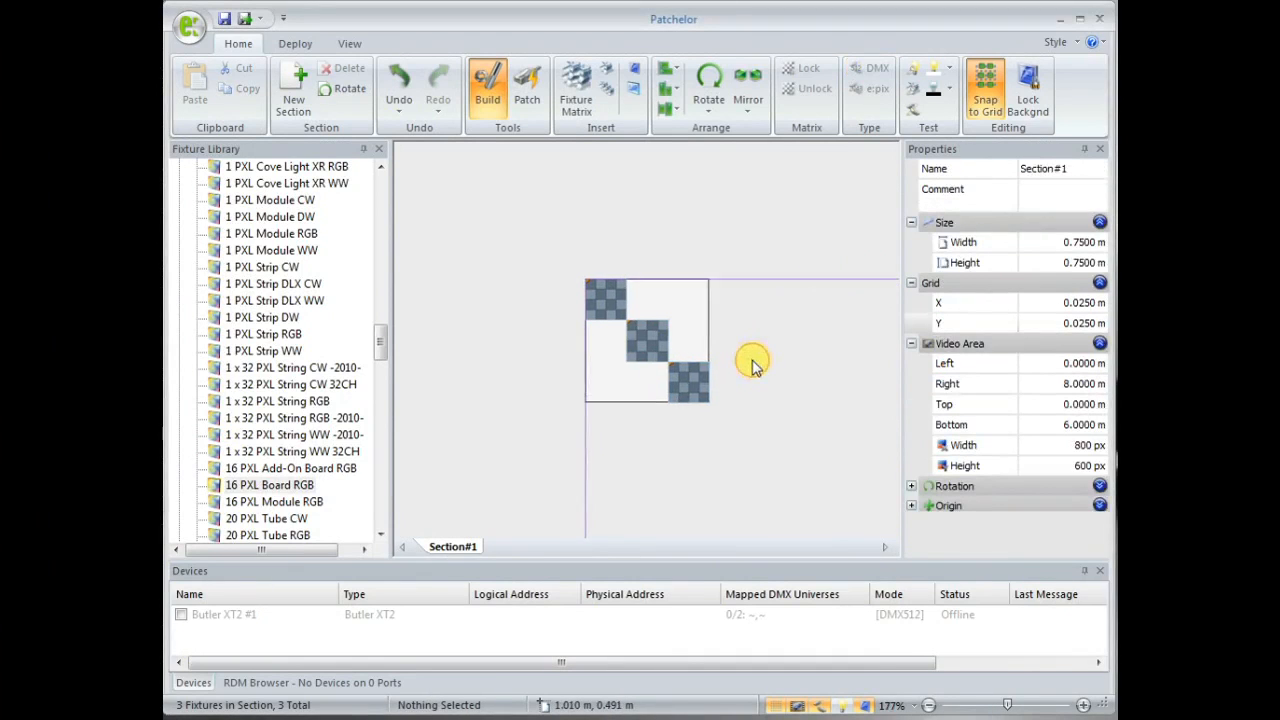
{"action": "scroll", "coordinate": [814, 366], "scroll_direction": "up", "scroll_amount": 2}
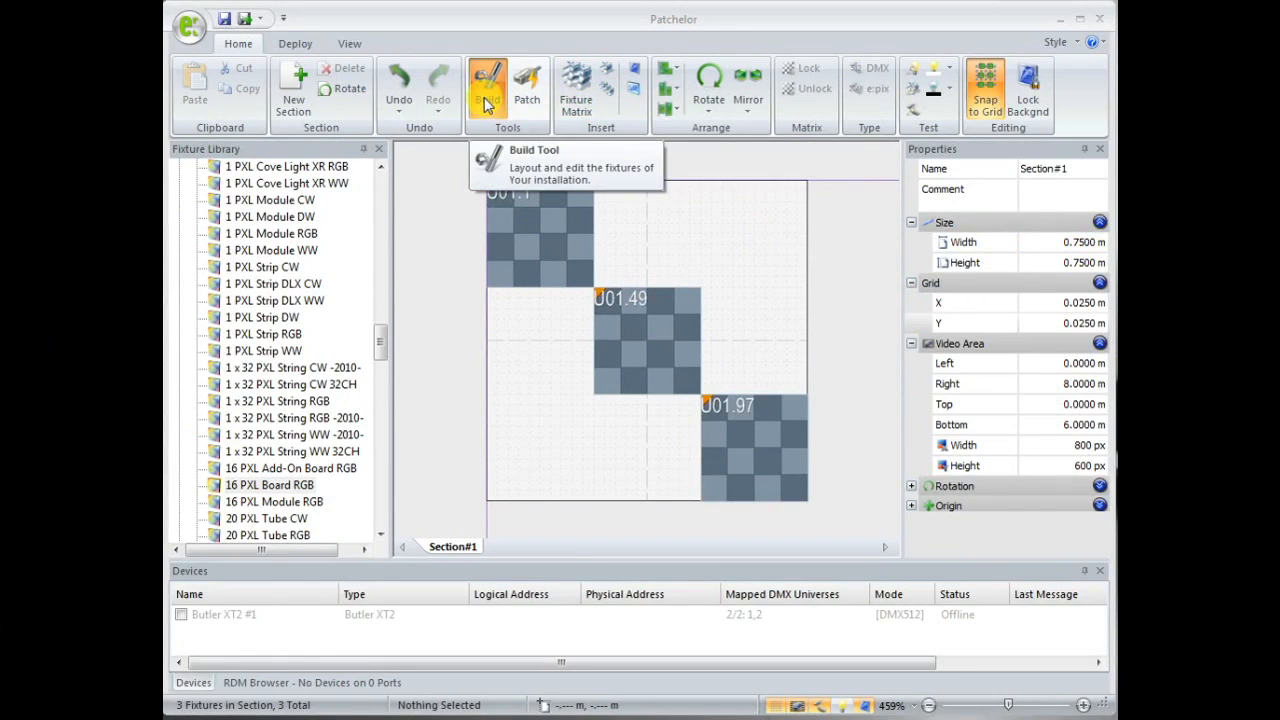
{"action": "left_click", "coordinate": [528, 92]}
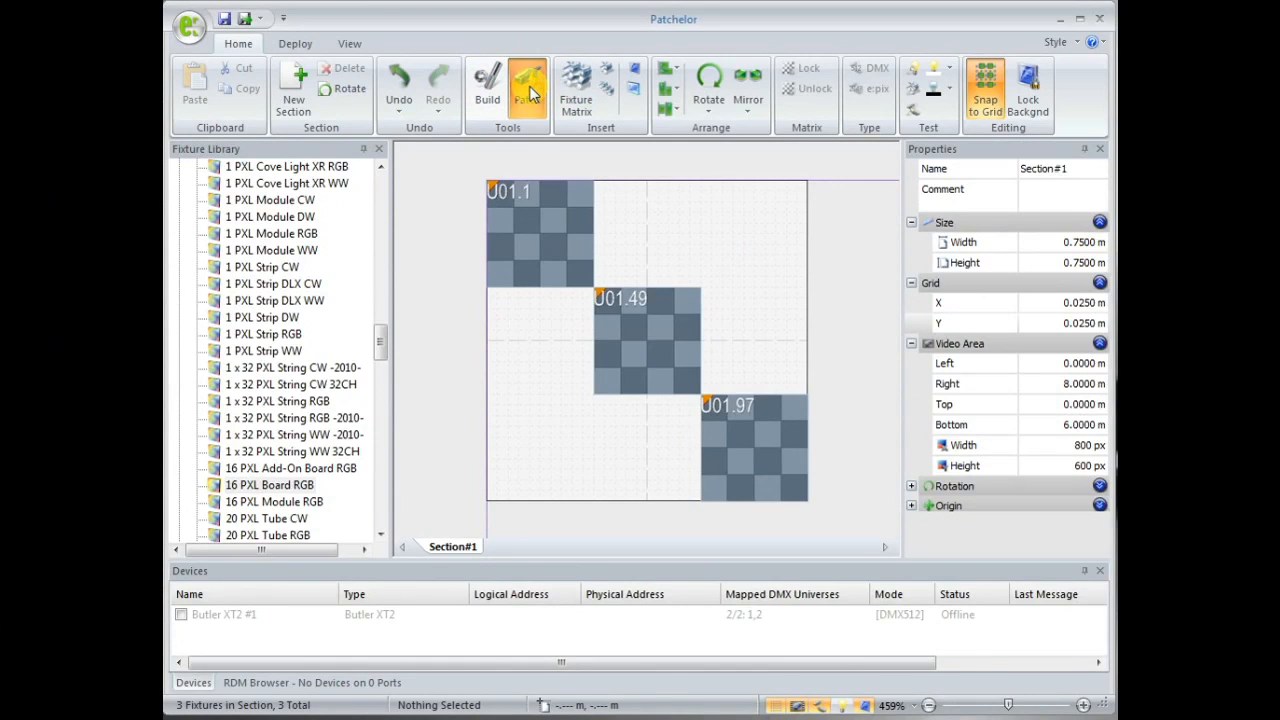
{"action": "left_click", "coordinate": [530, 93]}
{"action": "left_click", "coordinate": [542, 233]}
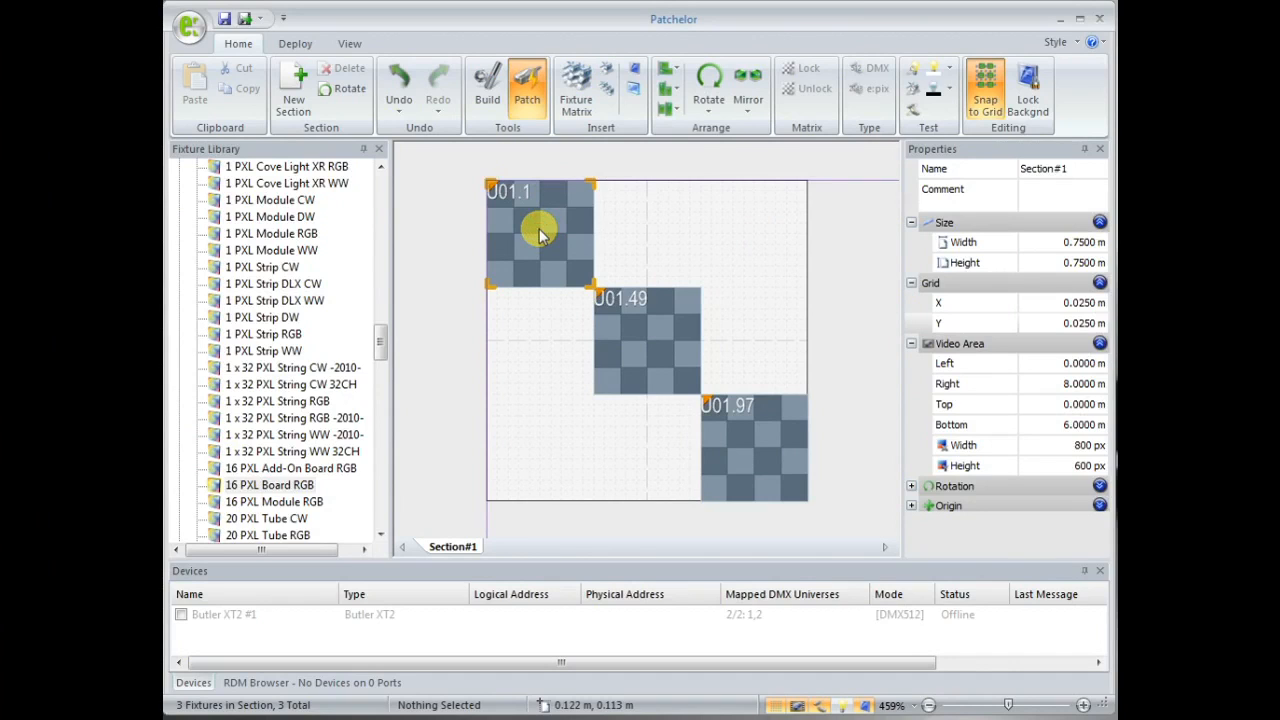
{"action": "left_click_drag", "start_coordinate": [538, 234], "coordinate": [656, 347]}
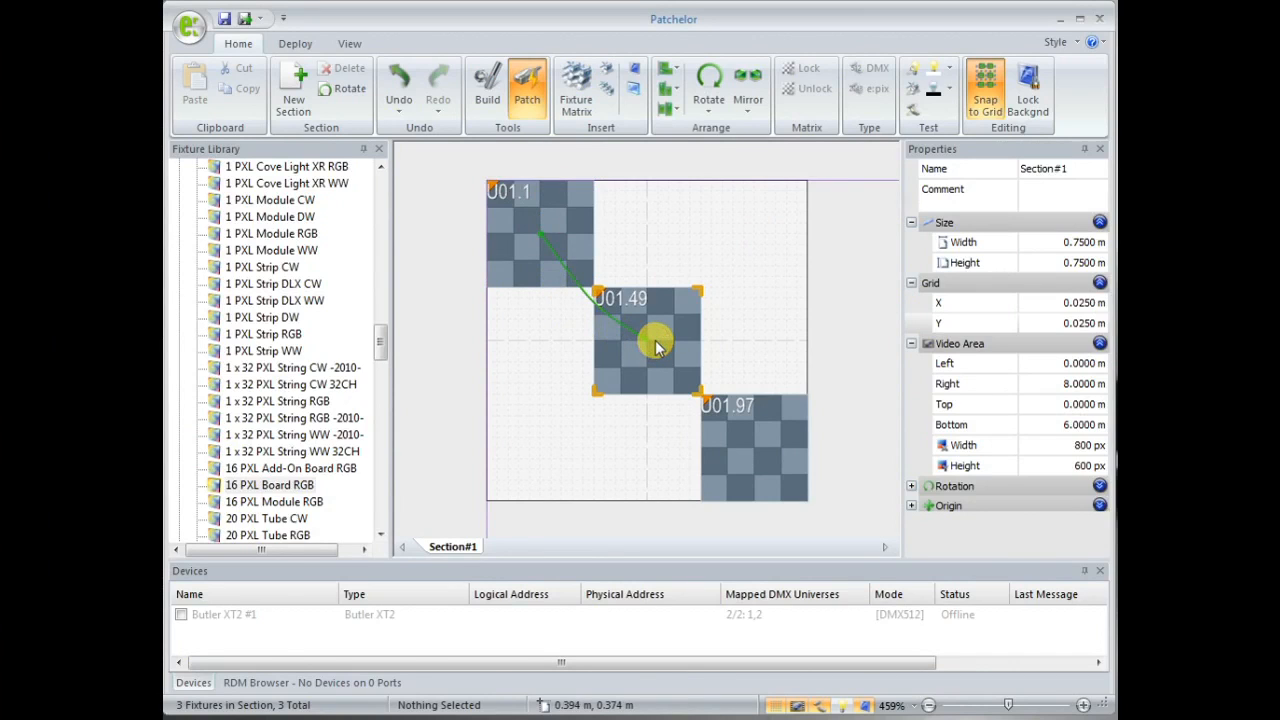
{"action": "left_click_drag", "start_coordinate": [652, 345], "coordinate": [766, 468]}
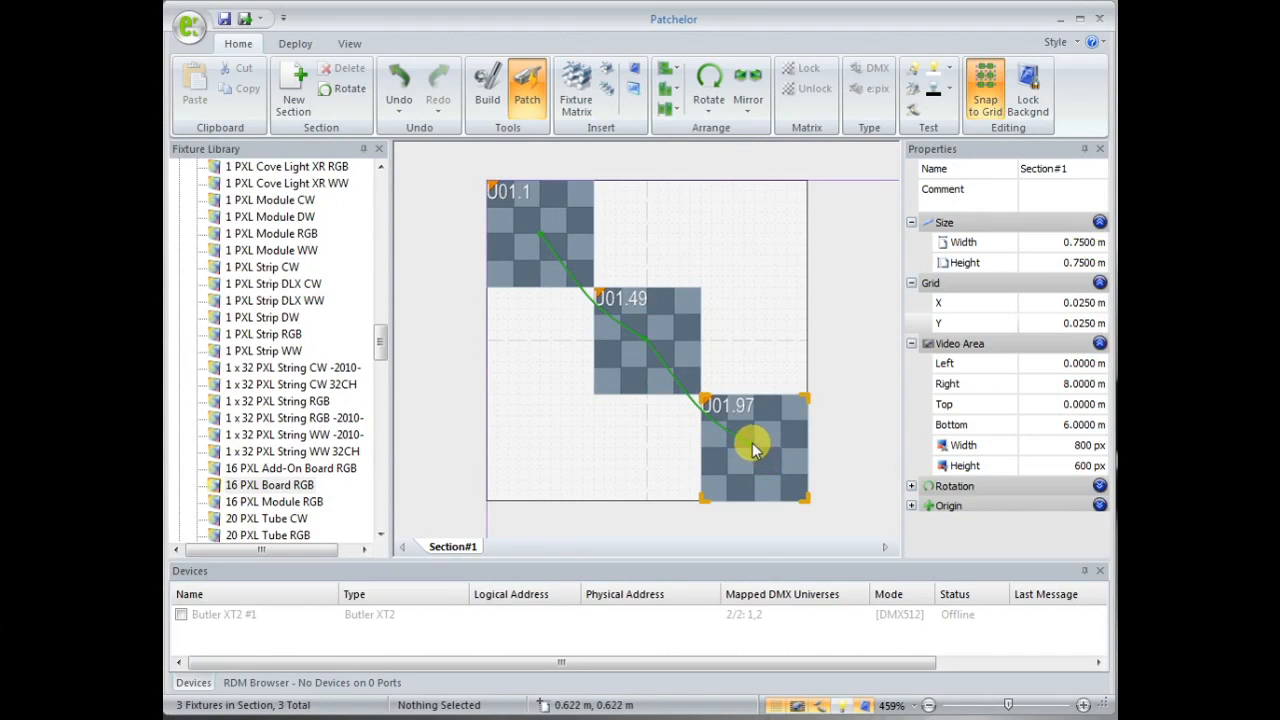
- Clear the patch chain and patch from the upper-left board to the lower-right board, followed by the centre board
{"action": "left_click_drag", "start_coordinate": [752, 451], "coordinate": [645, 343]}
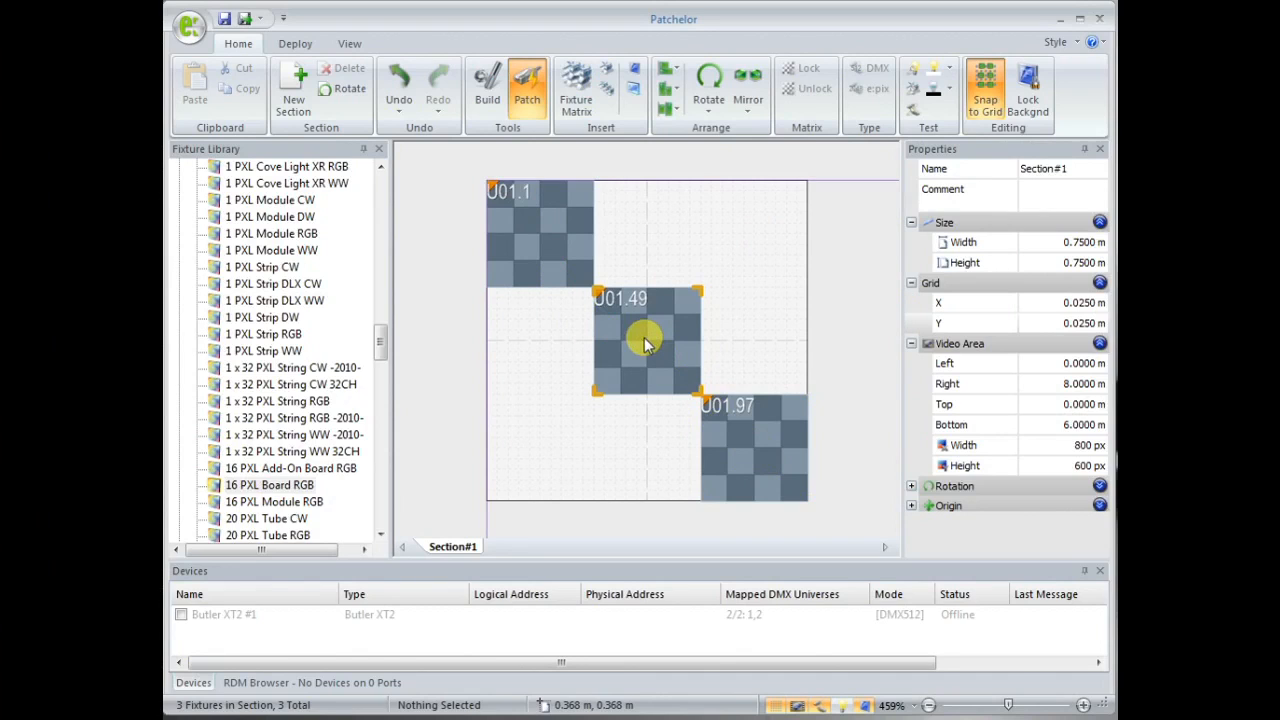
{"action": "left_click", "coordinate": [542, 230]}
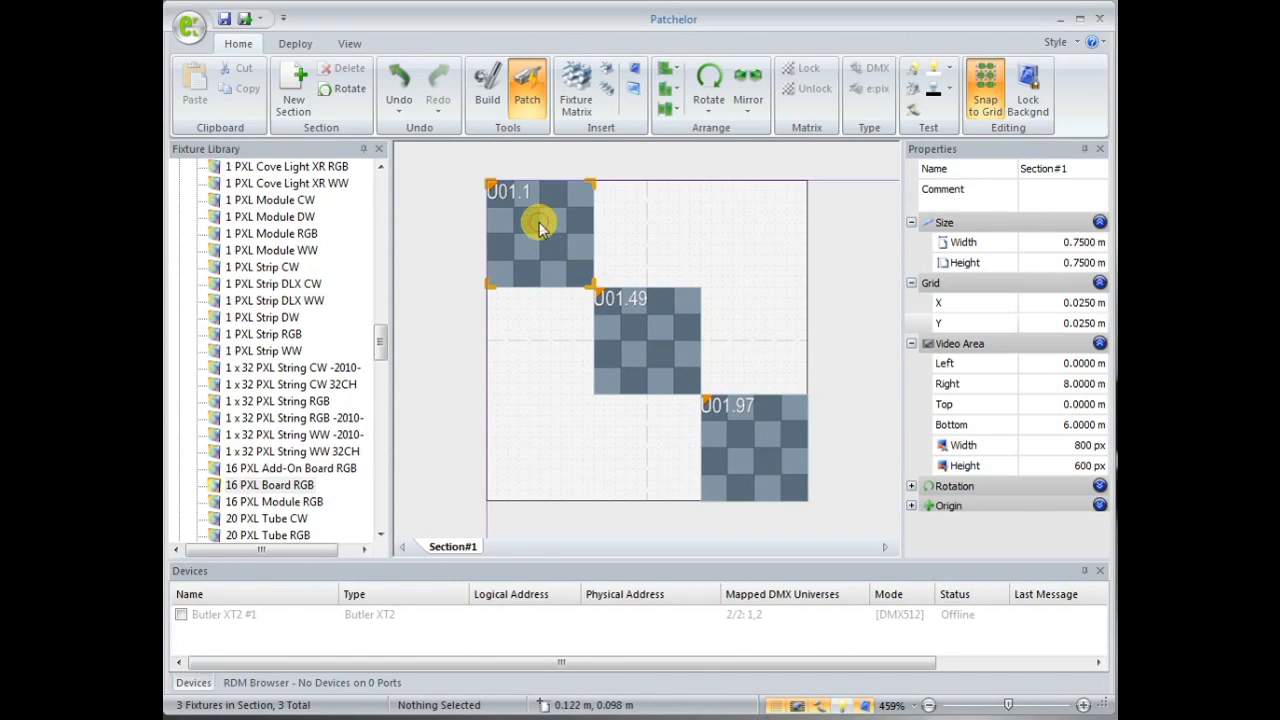
{"action": "left_click", "coordinate": [758, 458]}
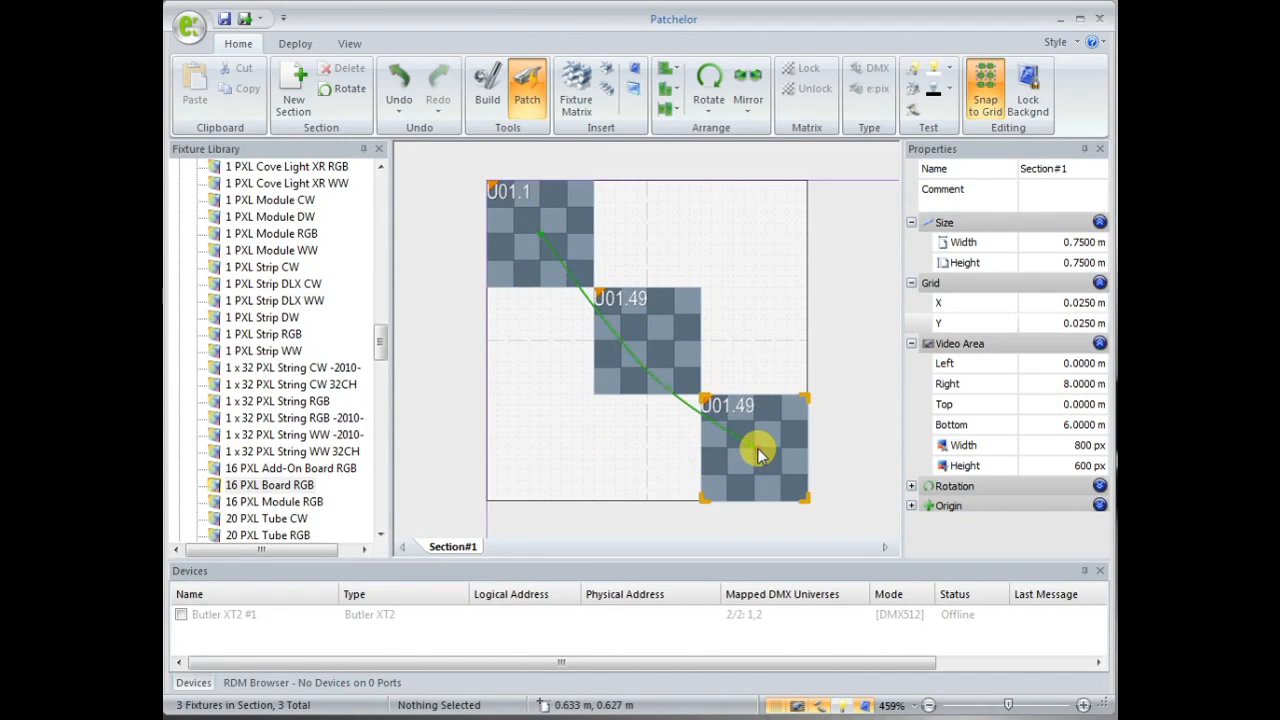
{"action": "left_click", "coordinate": [752, 450]}
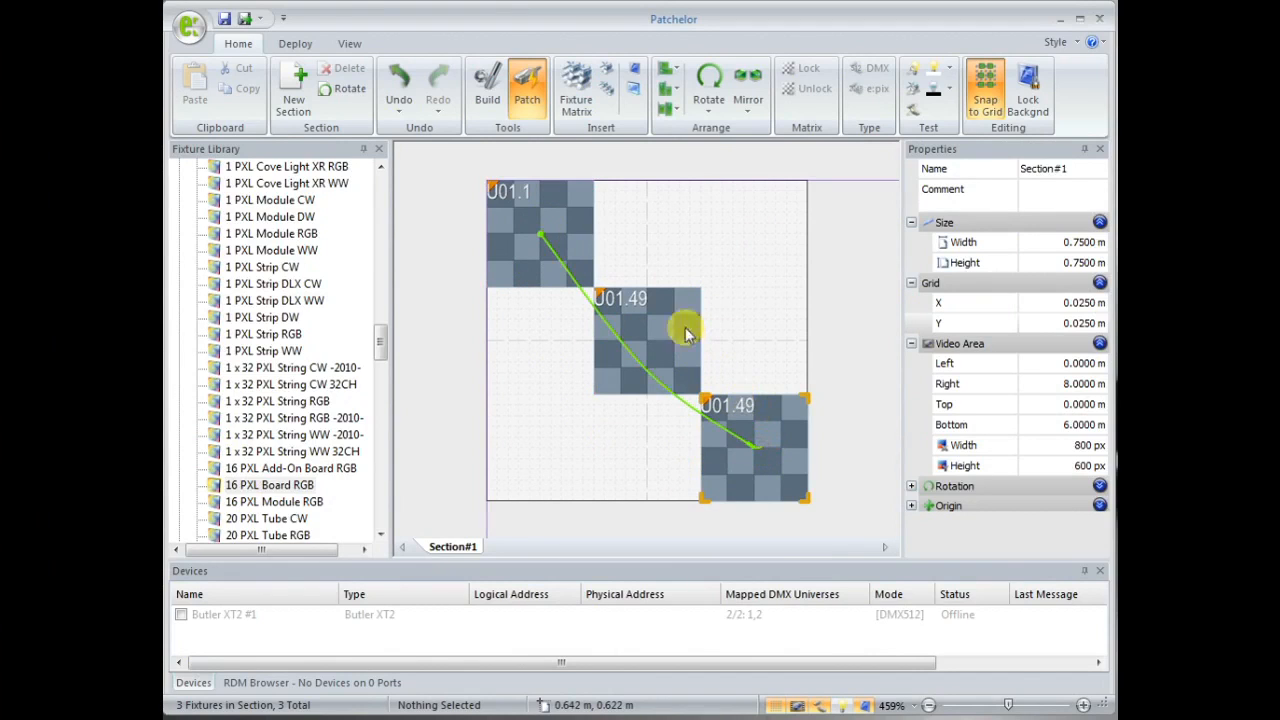
{"action": "left_click", "coordinate": [652, 343]}
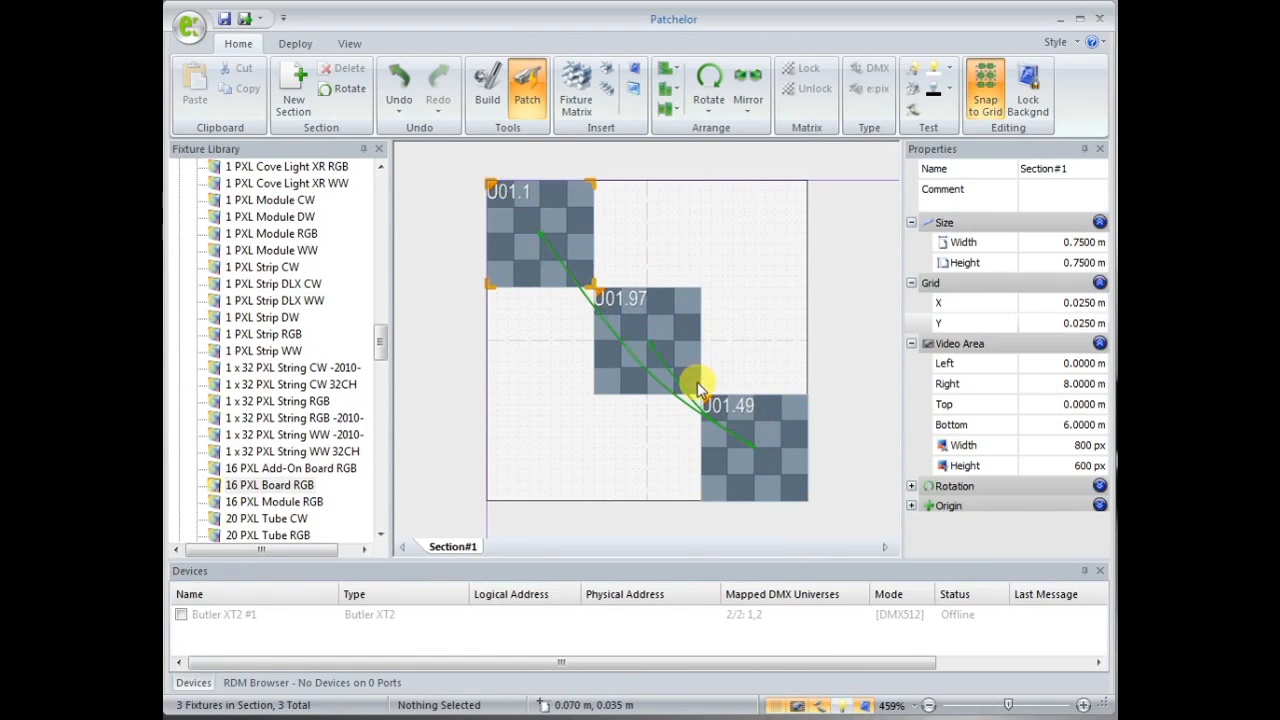
- Remove the patch links running through the lower-right board to the centre board
{"action": "left_click", "coordinate": [742, 438]}
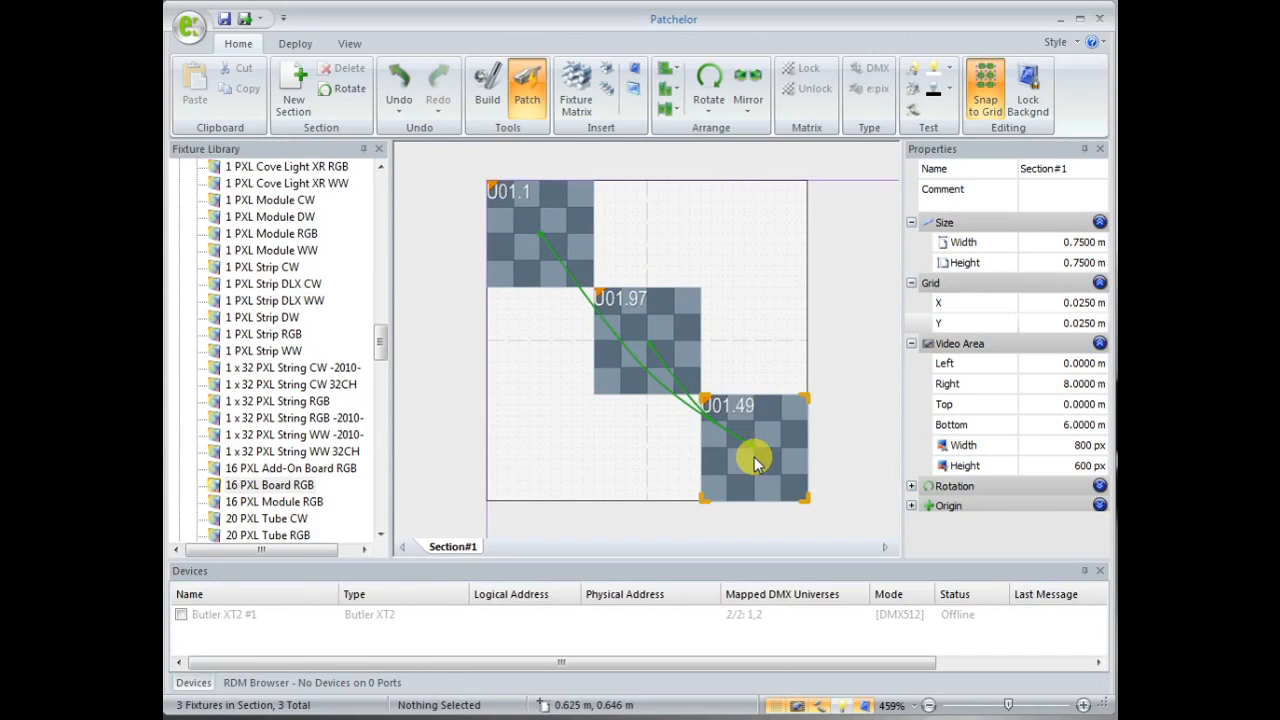
{"action": "left_click", "coordinate": [749, 446]}
{"action": "right_click", "coordinate": [757, 448]}
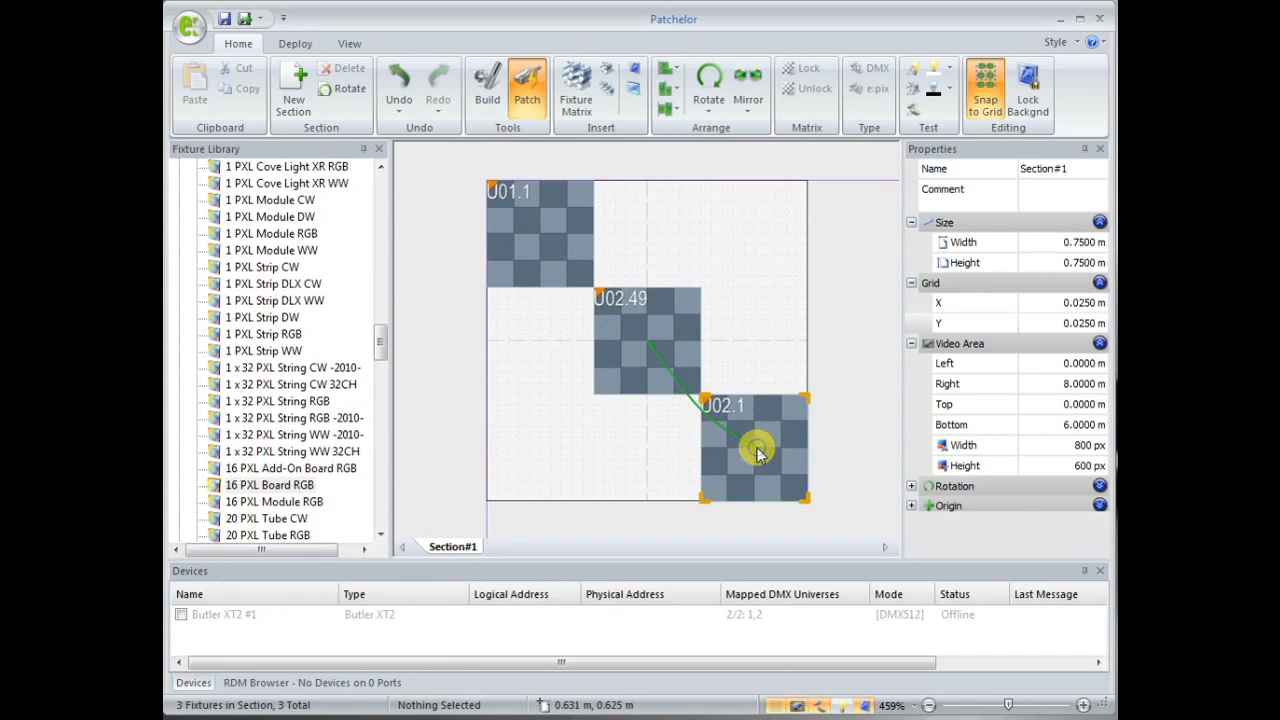
{"action": "left_click", "coordinate": [651, 343]}
- Re-patch the boards in diagonal order: upper-left, centre, lower-right
{"action": "left_click", "coordinate": [531, 218]}
{"action": "left_click", "coordinate": [652, 353]}
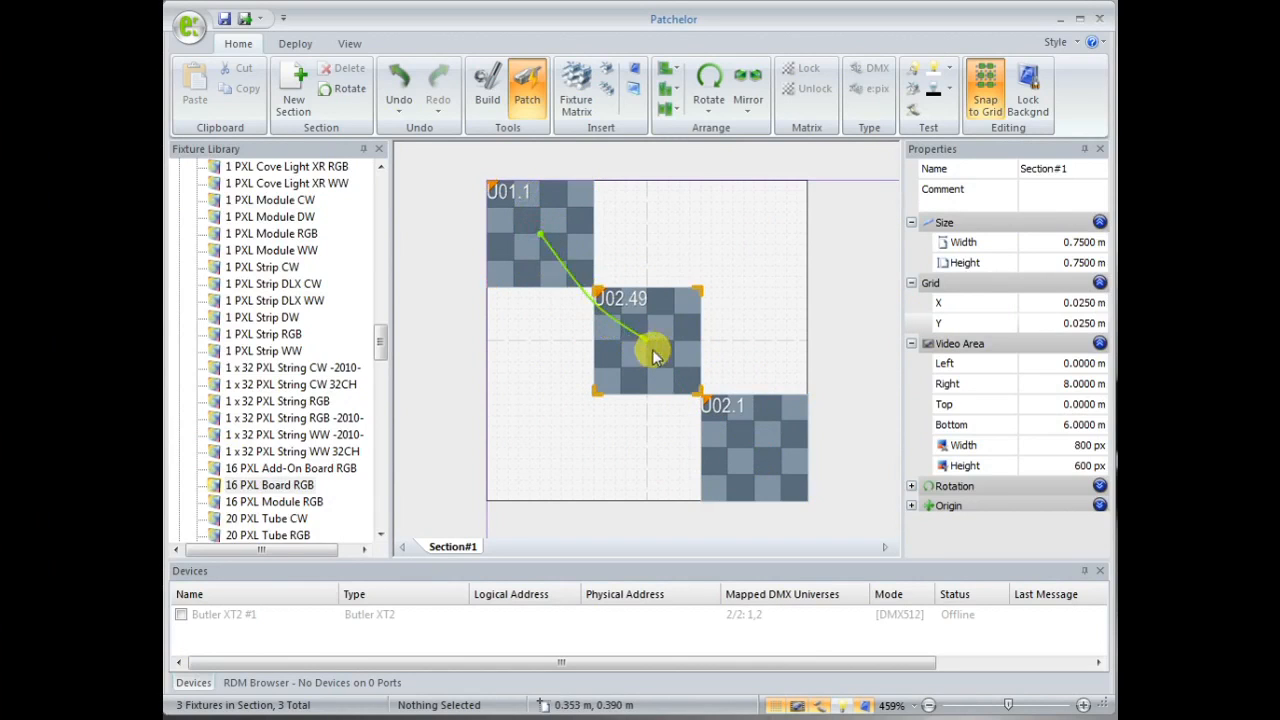
{"action": "left_click", "coordinate": [766, 463]}
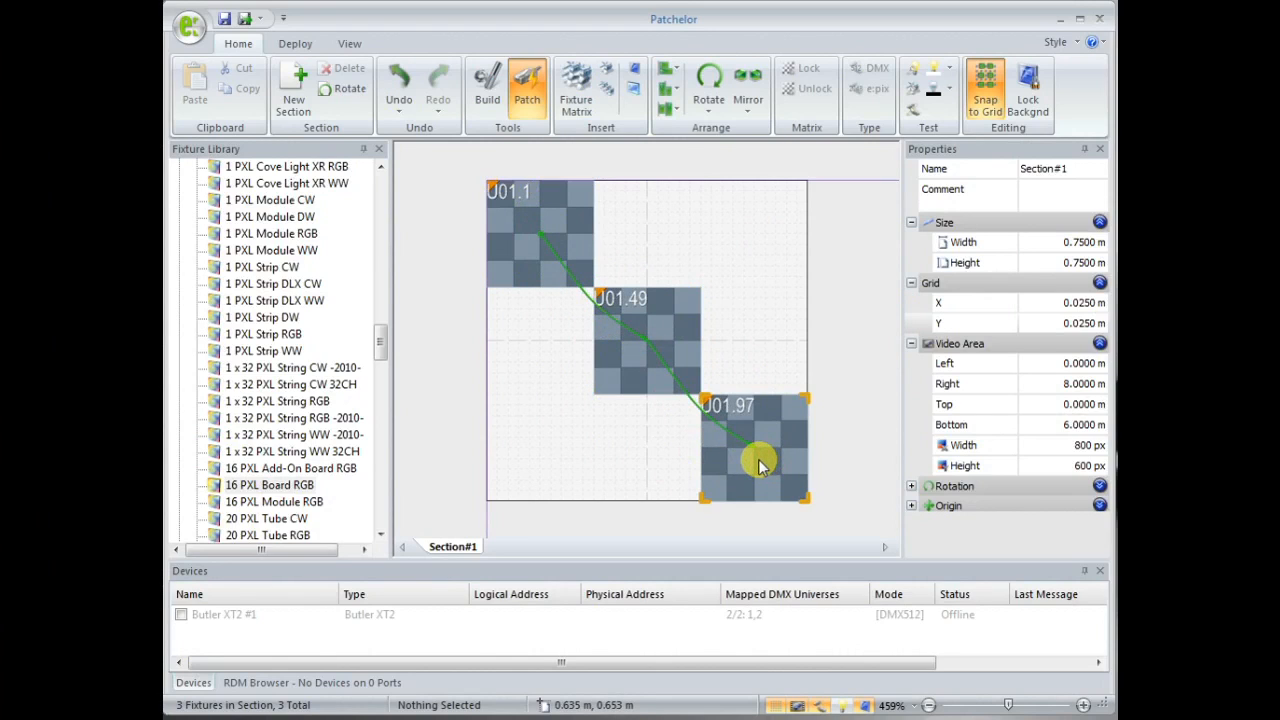
- Switch to the Build tool and inspect the DMX mapping of the individual boards
{"action": "left_click", "coordinate": [487, 90]}
{"action": "left_click", "coordinate": [708, 343]}
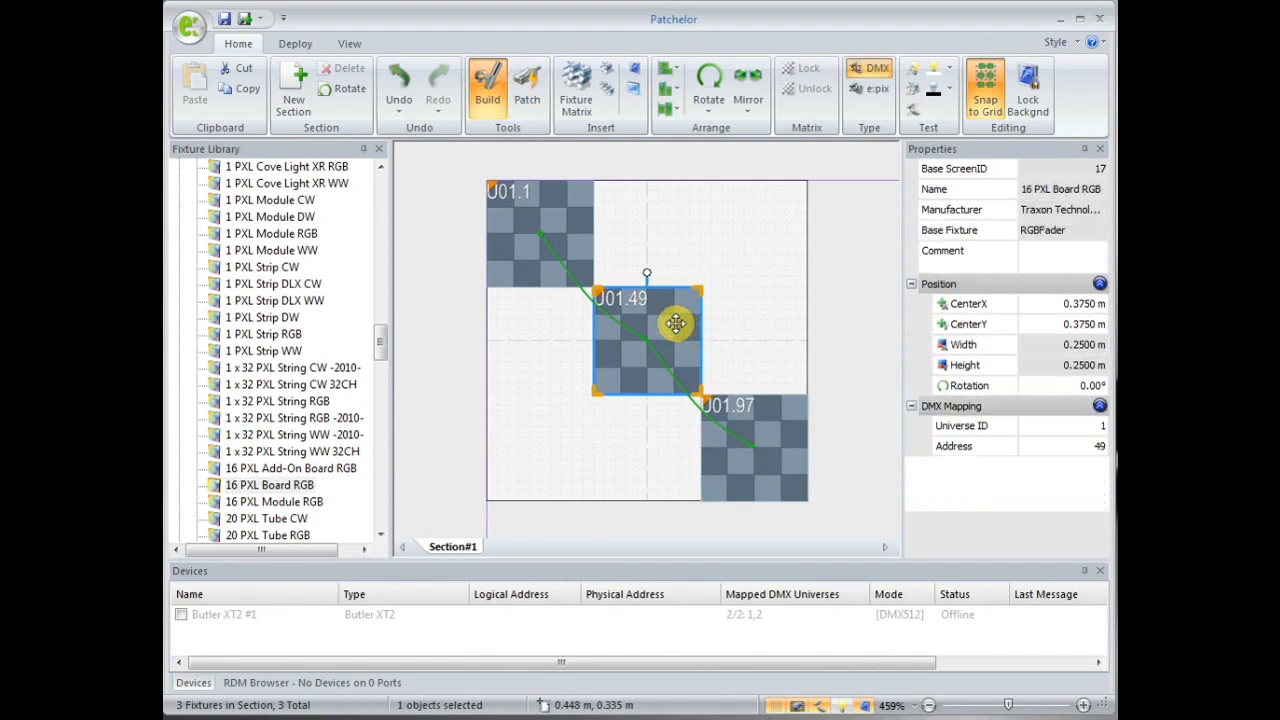
{"action": "left_click", "coordinate": [745, 432]}
{"action": "left_click", "coordinate": [555, 205]}
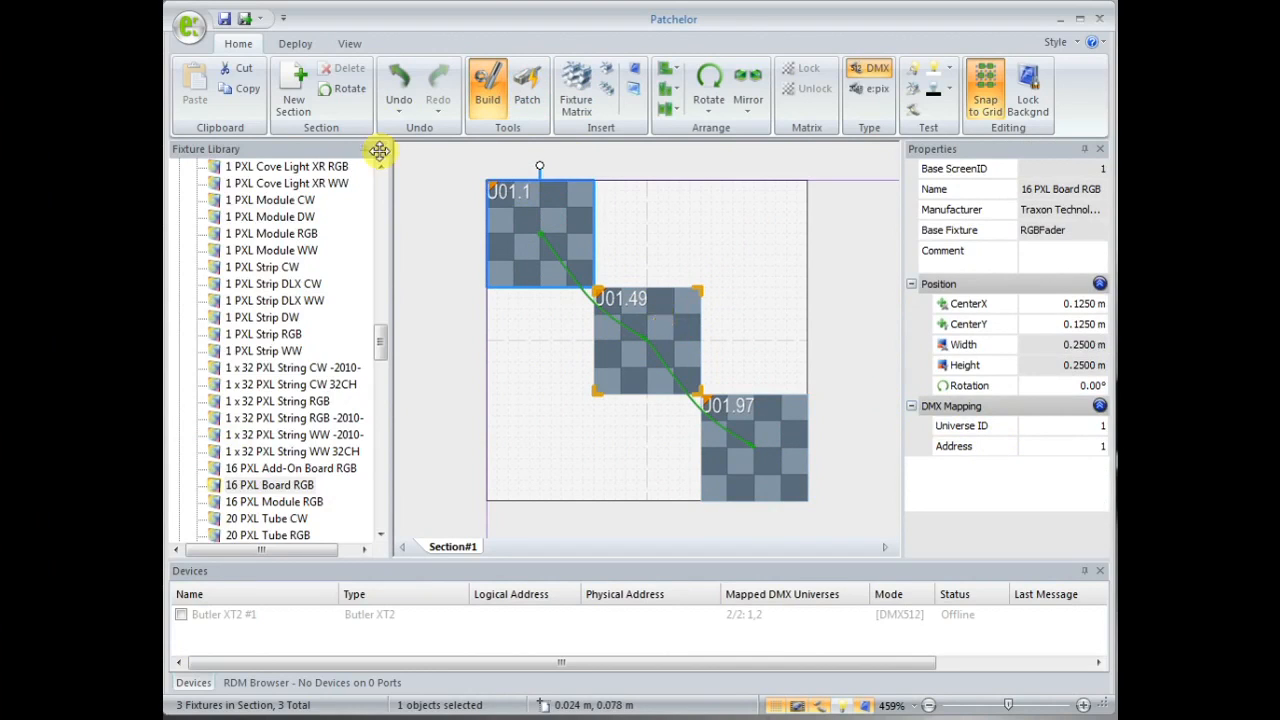
- Save the project as myproject.pdoc in the Dropbox\Shows folder on the Data (D:) drive
{"action": "left_click", "coordinate": [190, 27]}
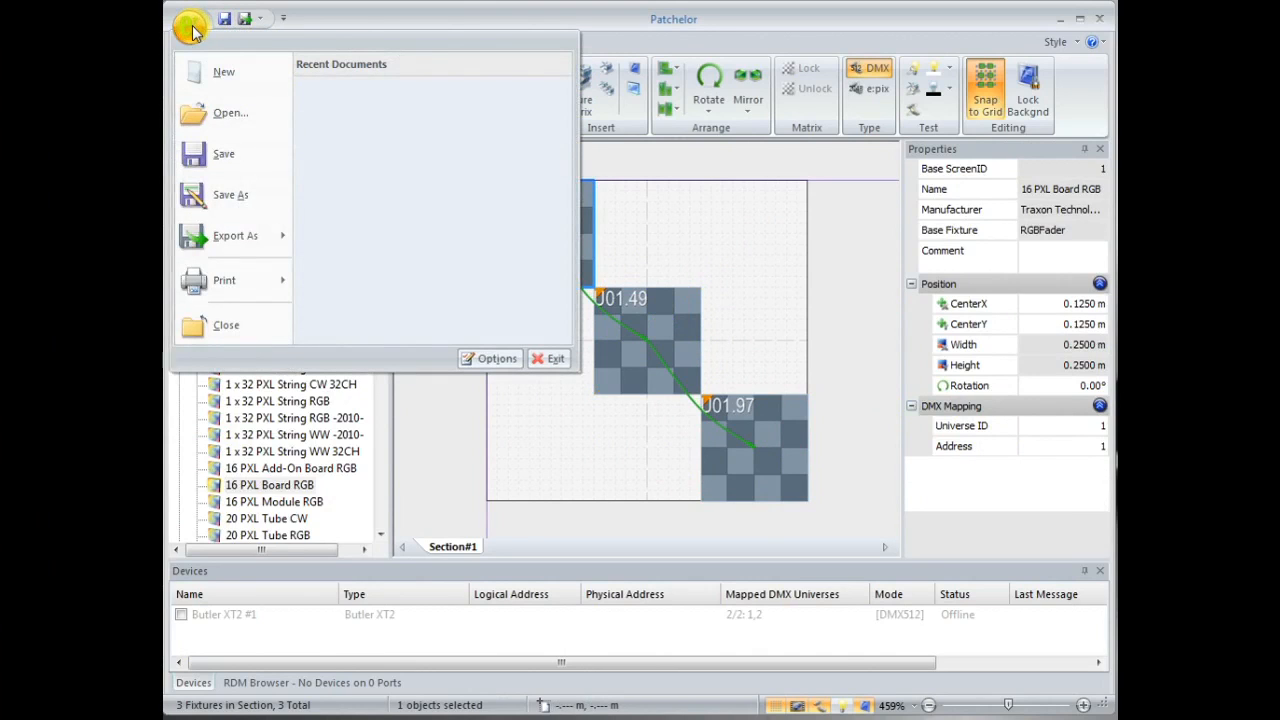
{"action": "left_click", "coordinate": [238, 197]}
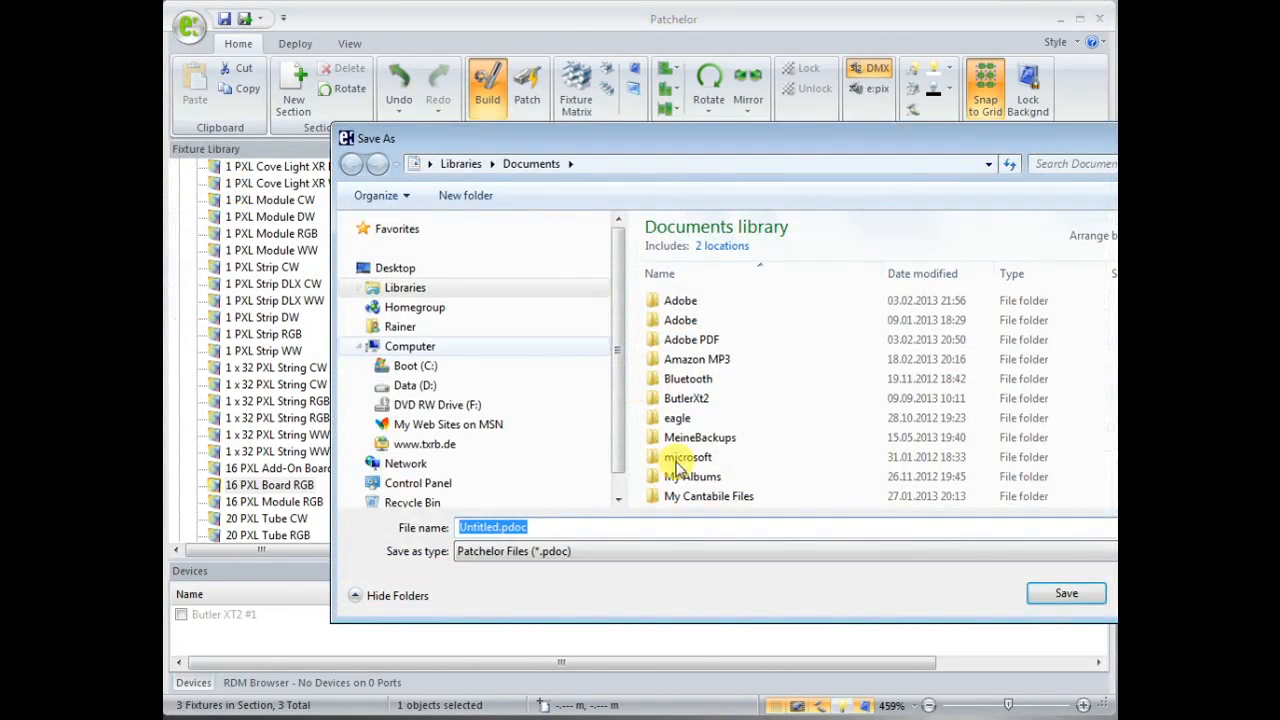
{"action": "left_click", "coordinate": [412, 388]}
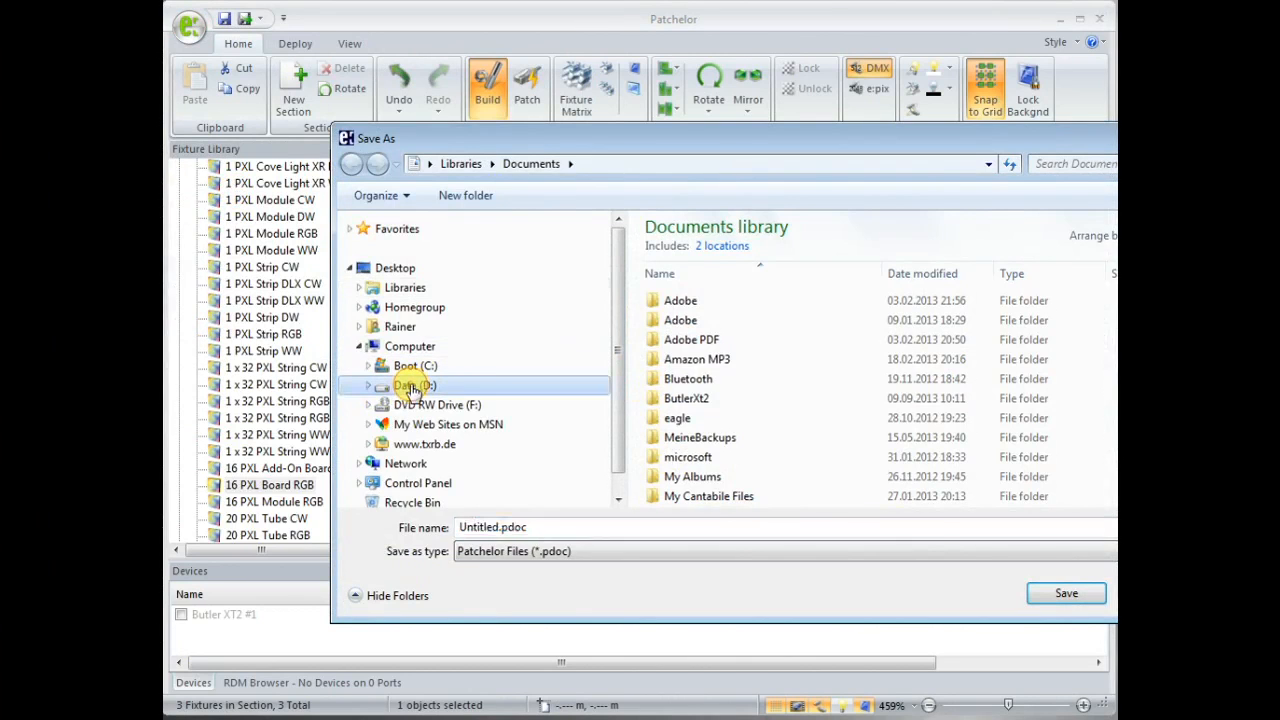
{"action": "double_click", "coordinate": [690, 368]}
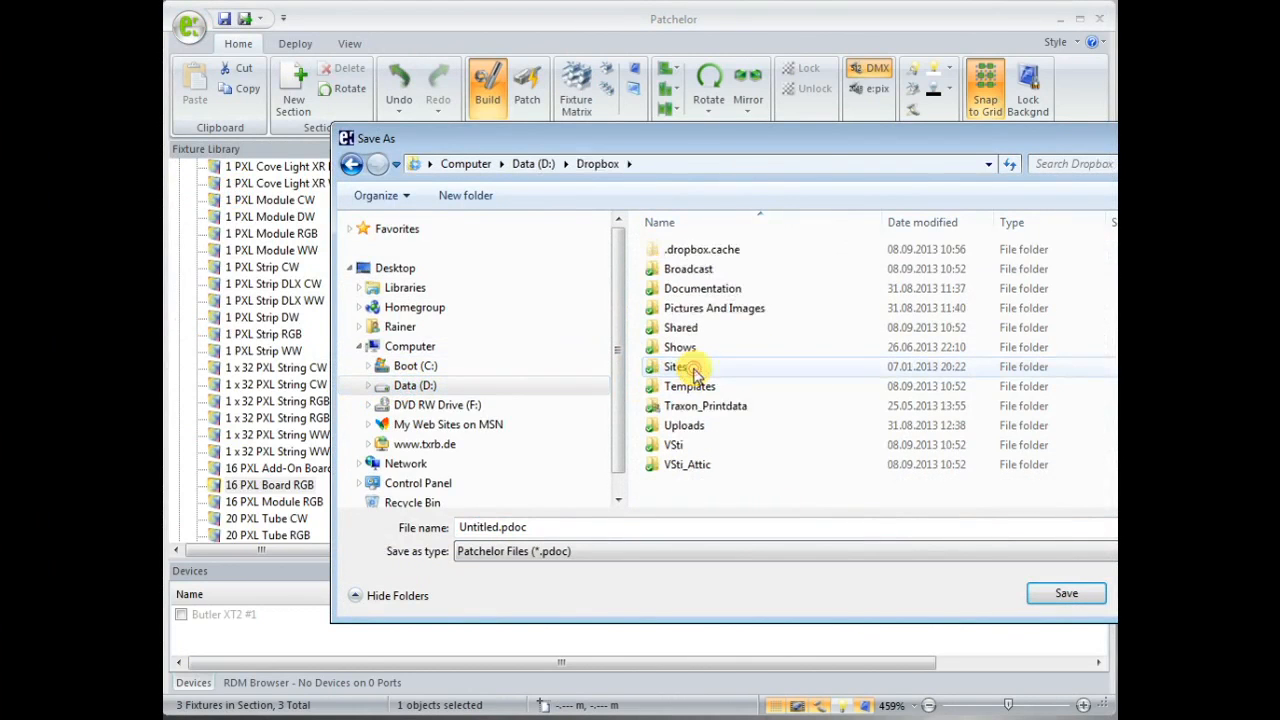
{"action": "double_click", "coordinate": [688, 347]}
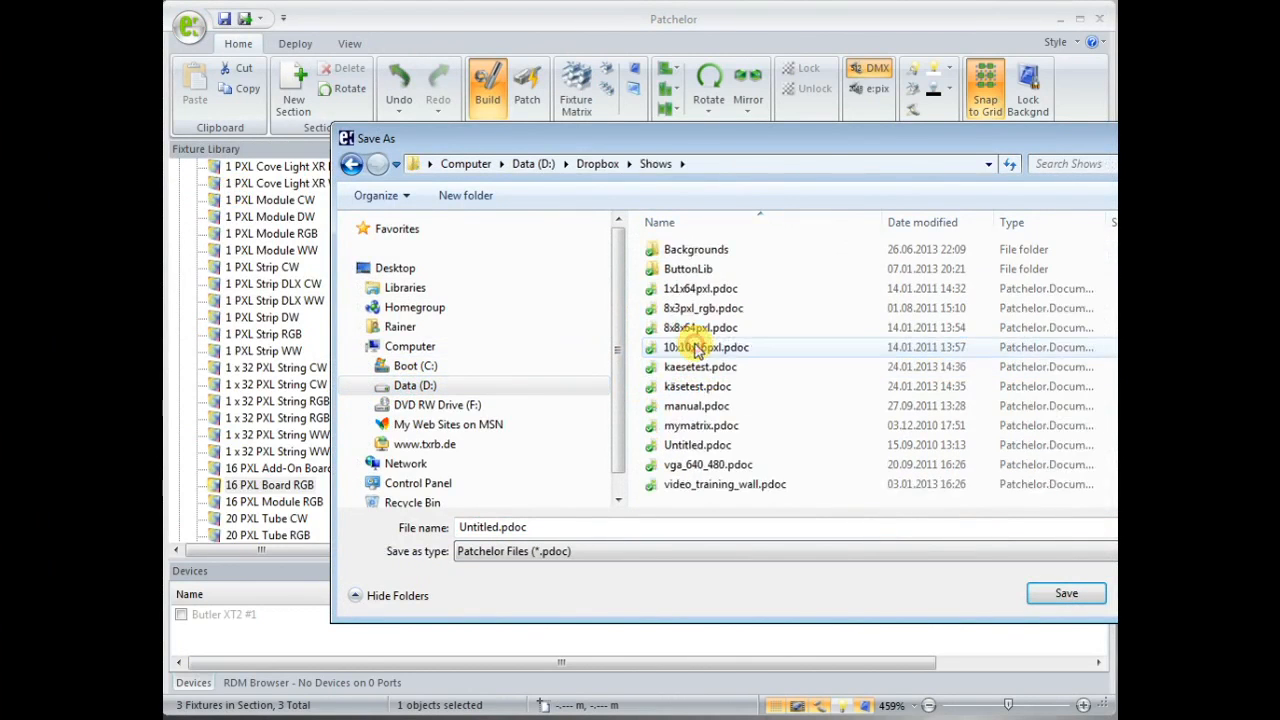
{"action": "left_click", "coordinate": [596, 521]}
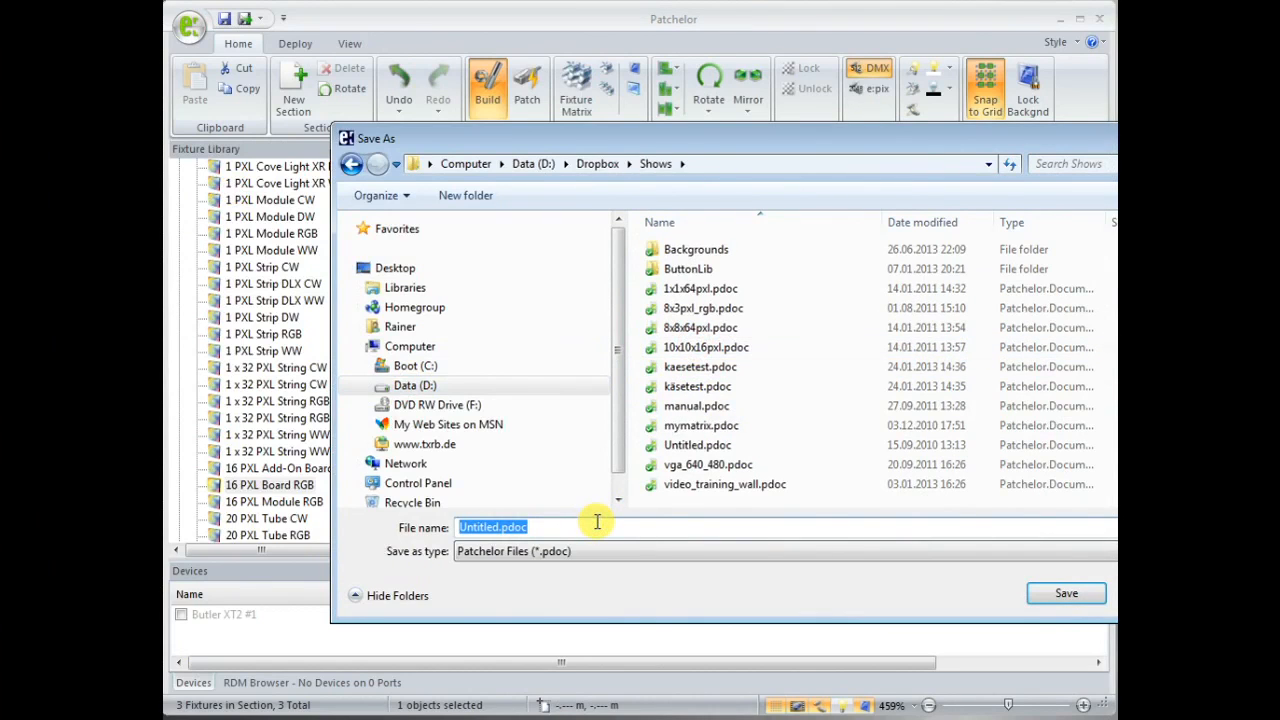
{"action": "type", "text": "myproject"}
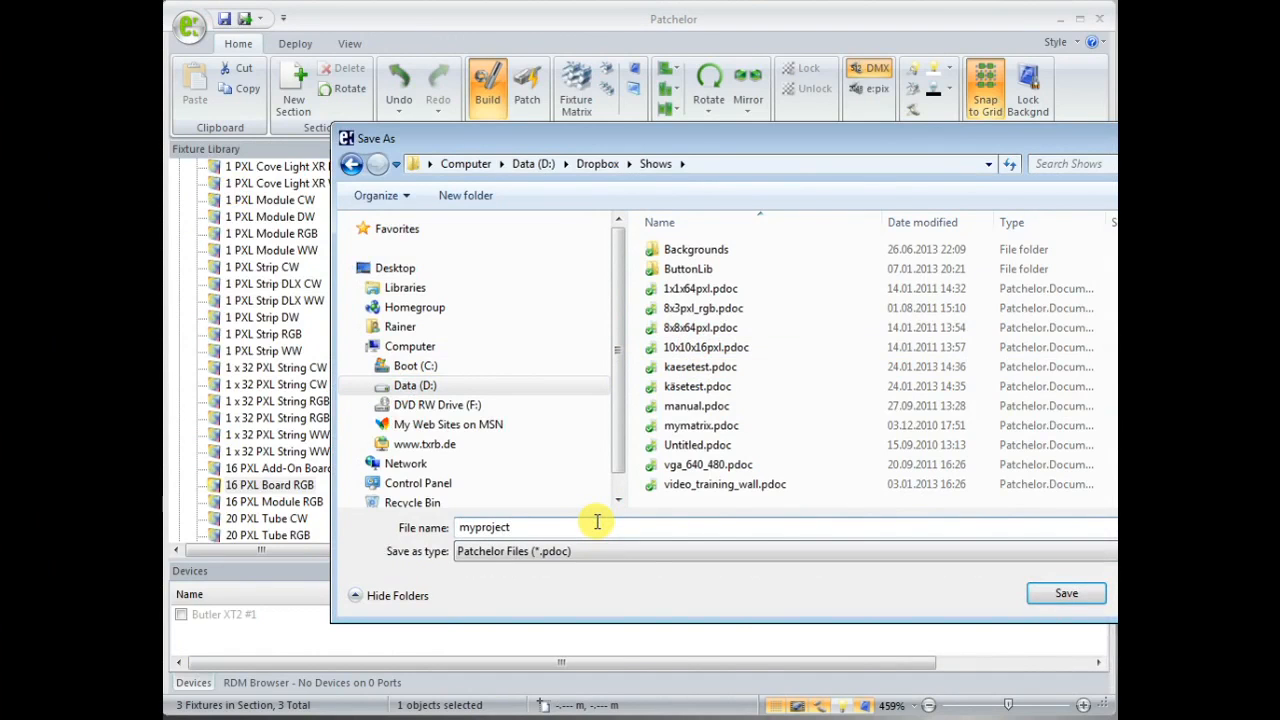
{"action": "type", "text": ".pdoc"}
{"action": "key", "text": "Return"}
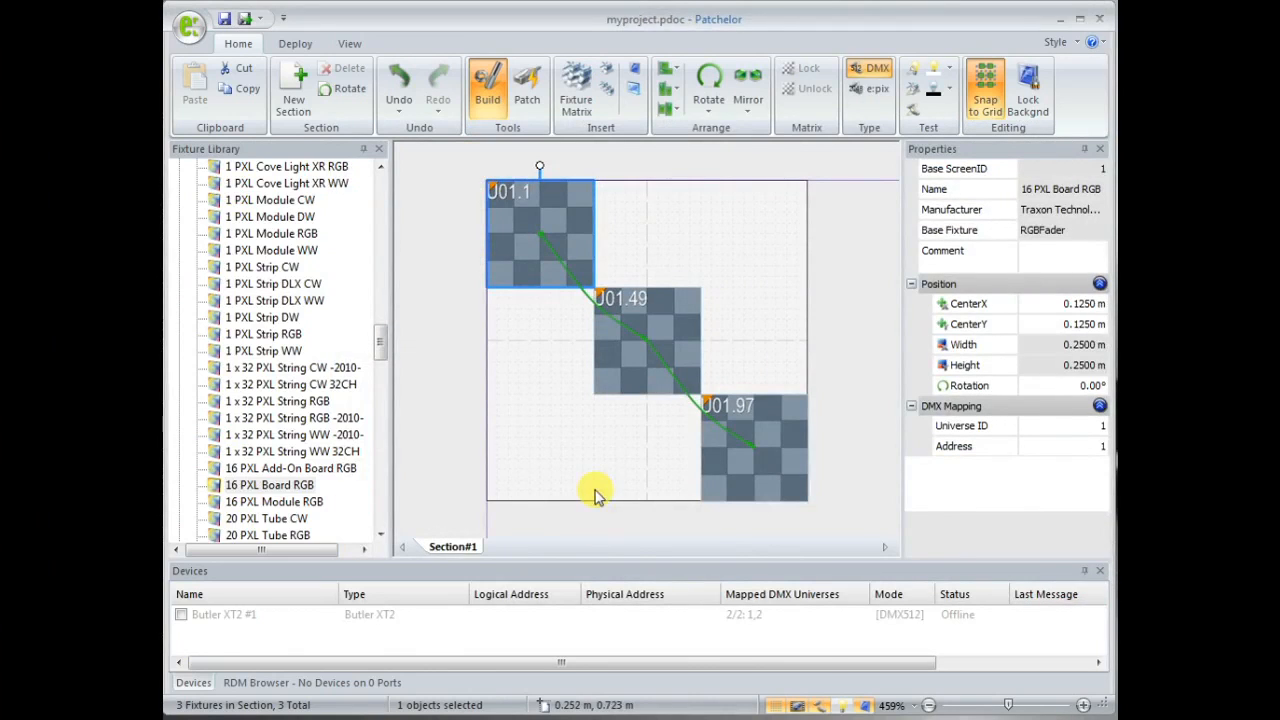
- Export the patch as the Extended Patch File myproject.patx in the Shows folder, keeping Export Imagine Script enabled
{"action": "left_click", "coordinate": [186, 28]}
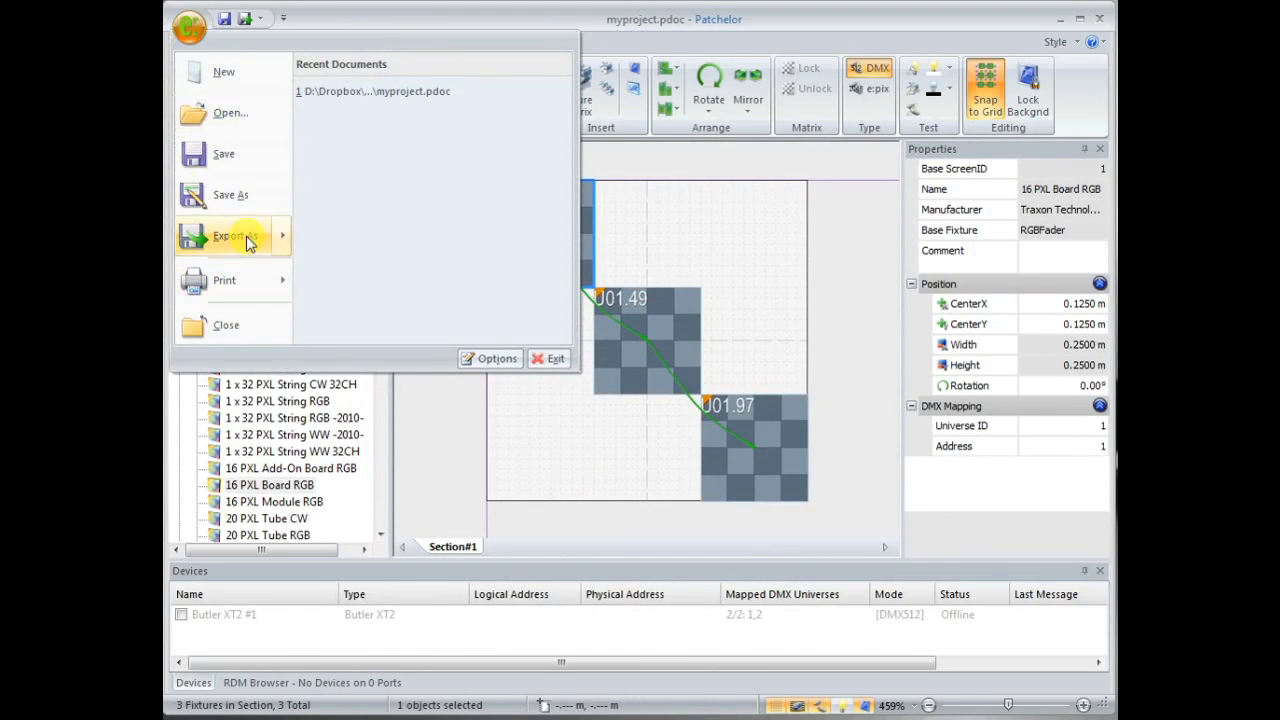
{"action": "mouse_move", "coordinate": [248, 247]}
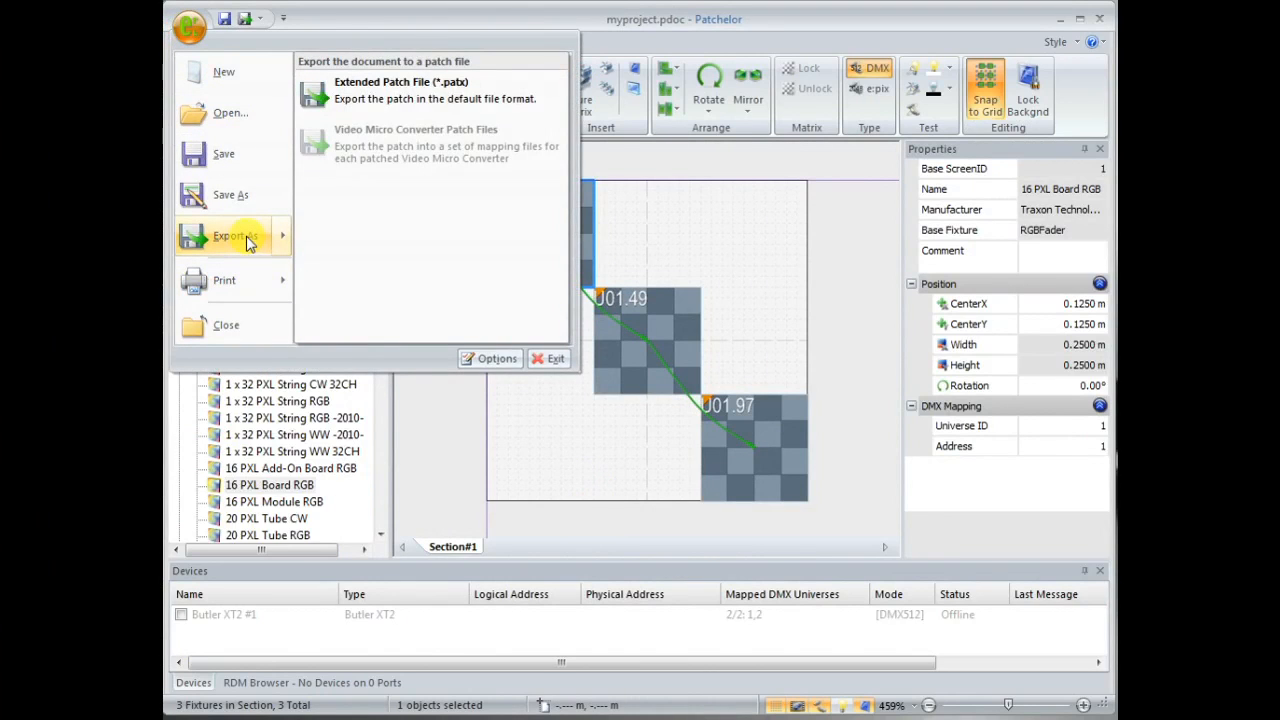
{"action": "left_click", "coordinate": [422, 94]}
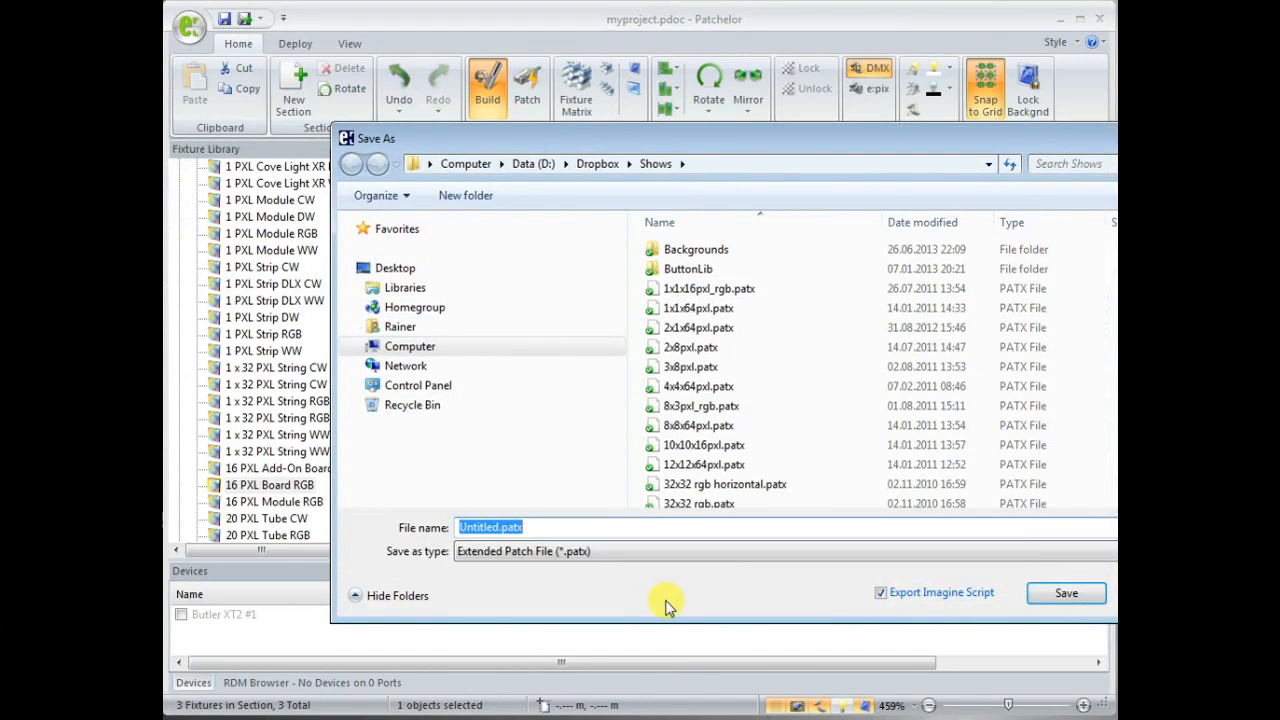
{"action": "type", "text": "myproject."}
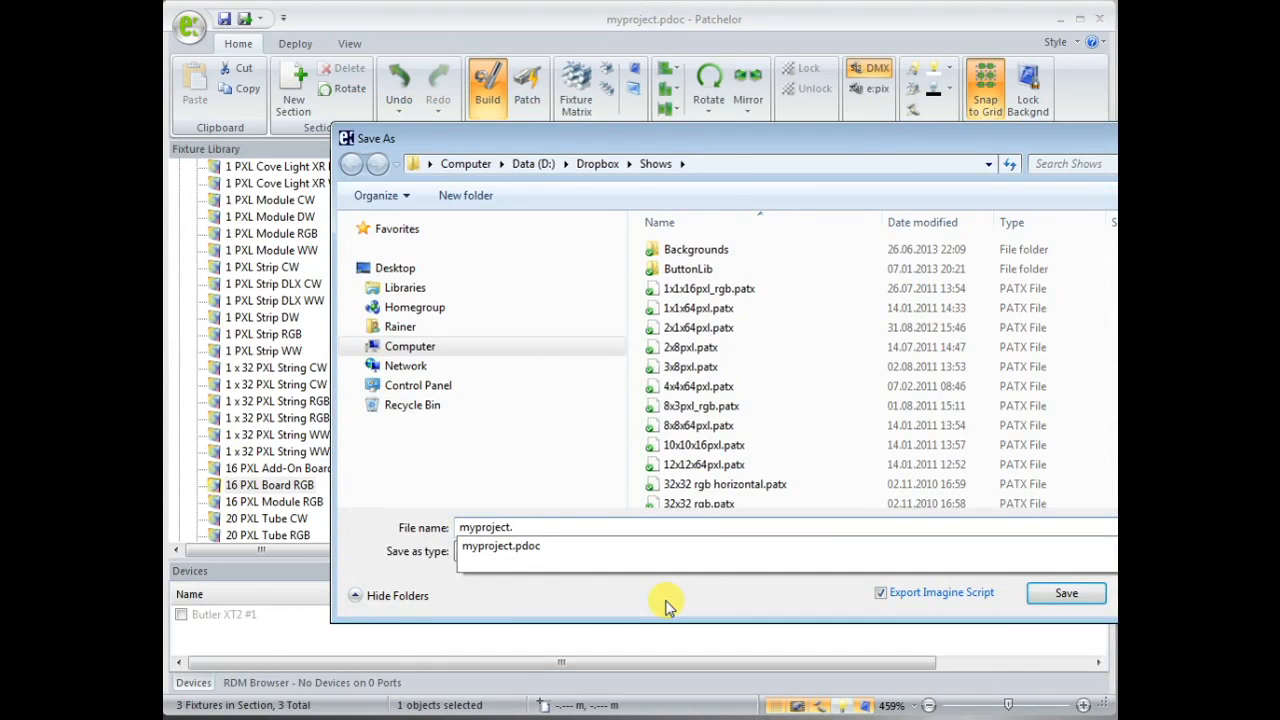
{"action": "left_click", "coordinate": [628, 601]}
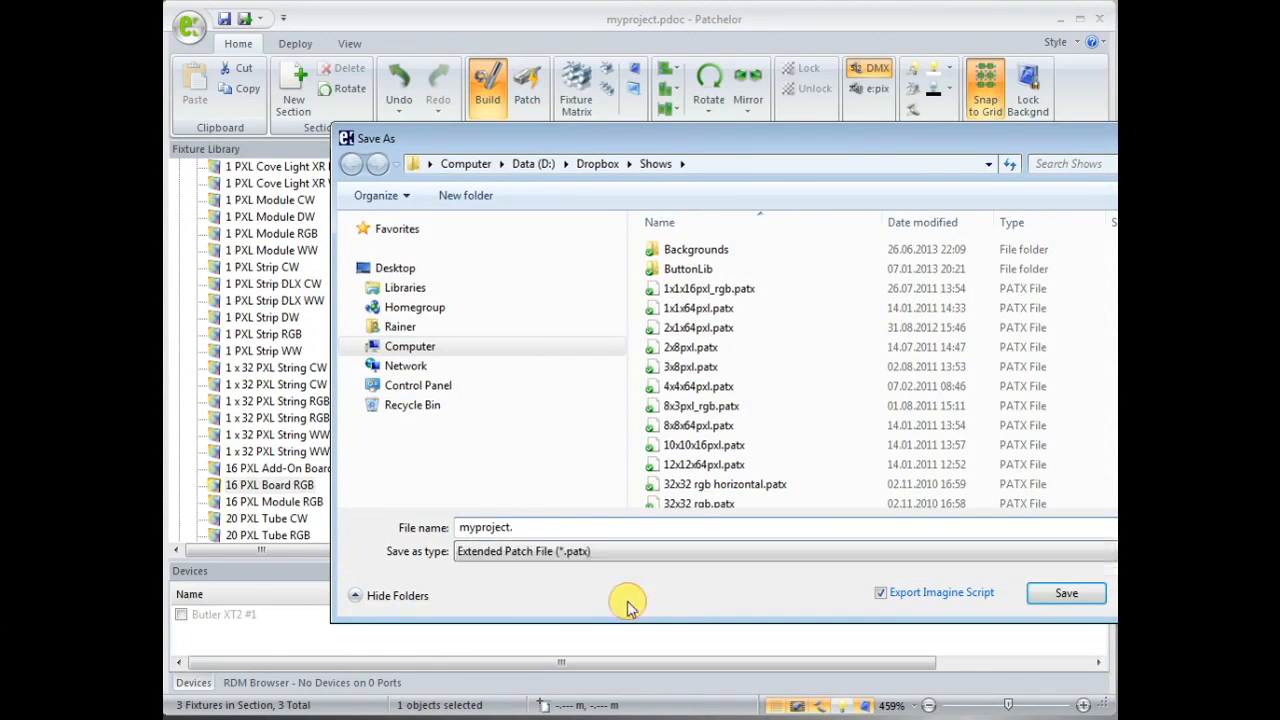
{"action": "left_click", "coordinate": [576, 524]}
{"action": "type", "text": ".patx"}
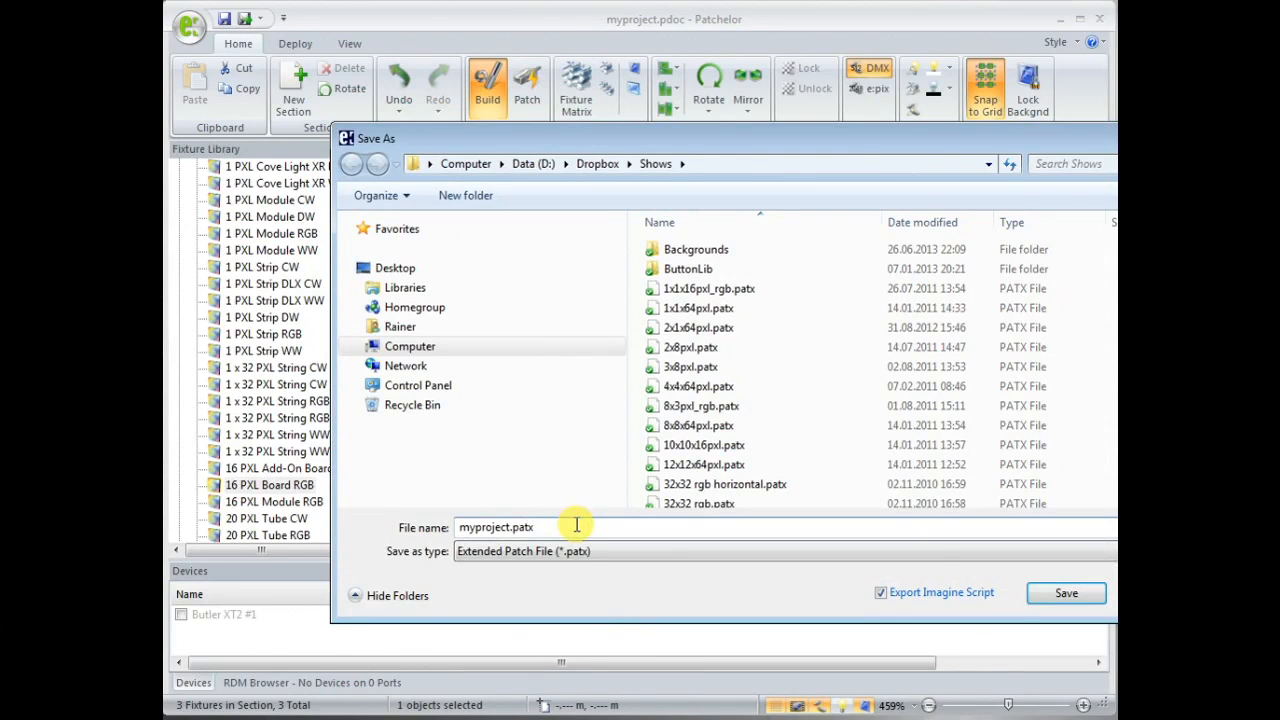
{"action": "key", "text": "Return"}
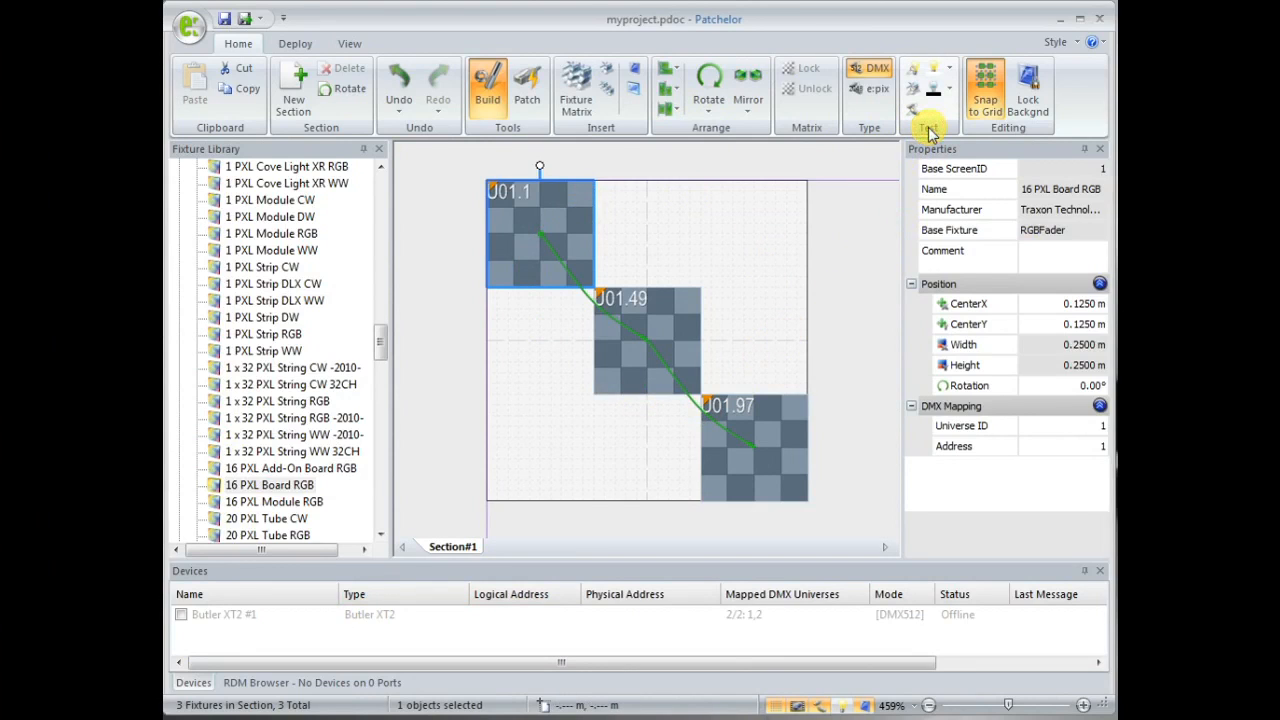
- Activate the fixture test tool and light the first pixel of each of the three boards
{"action": "left_click", "coordinate": [915, 80]}
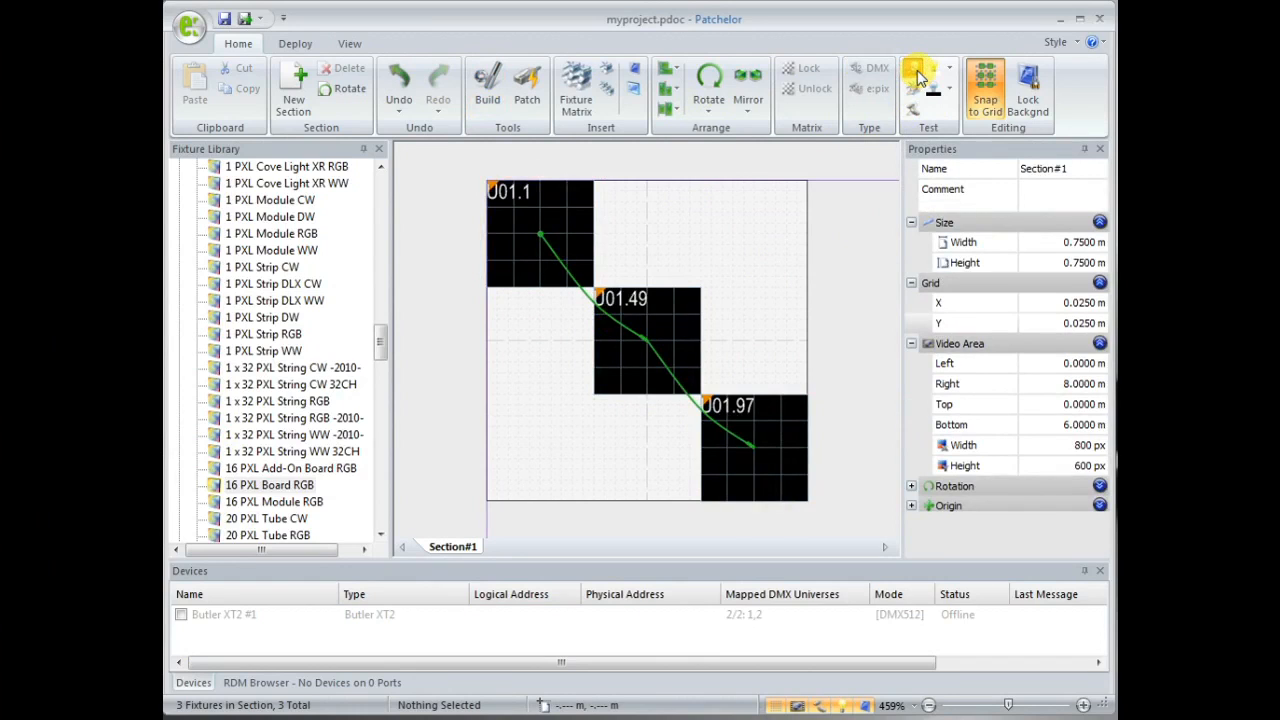
{"action": "left_click", "coordinate": [506, 200]}
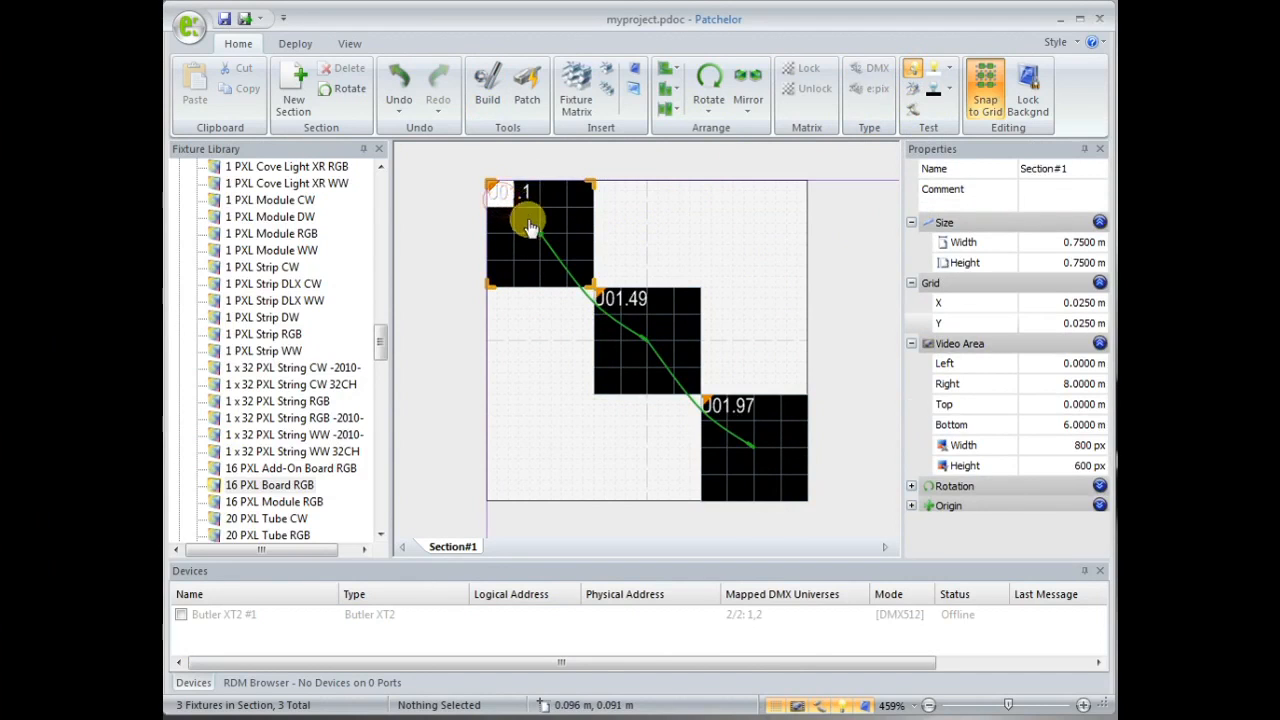
{"action": "left_click", "coordinate": [606, 302]}
{"action": "left_click", "coordinate": [713, 410]}
{"action": "left_click", "coordinate": [716, 412]}
{"action": "left_click", "coordinate": [748, 436]}
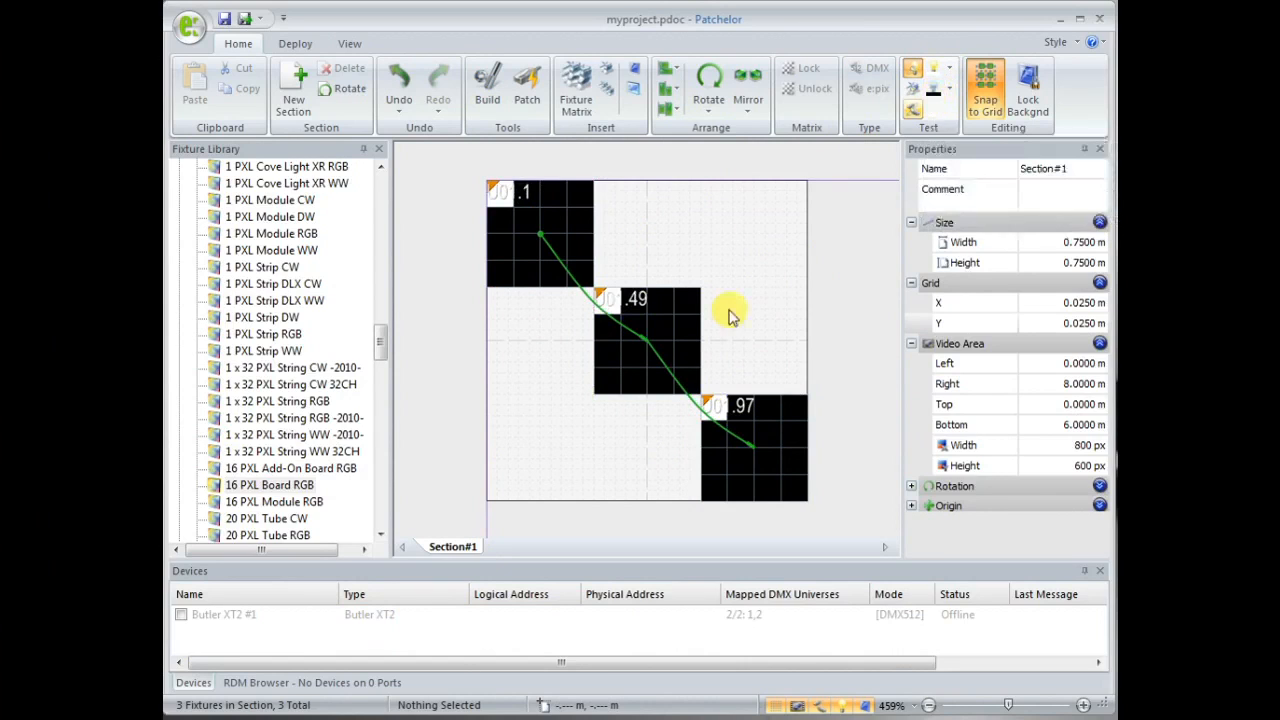
- Test the middle board and the last board of the chain with the fixture test tool
{"action": "left_click", "coordinate": [679, 352]}
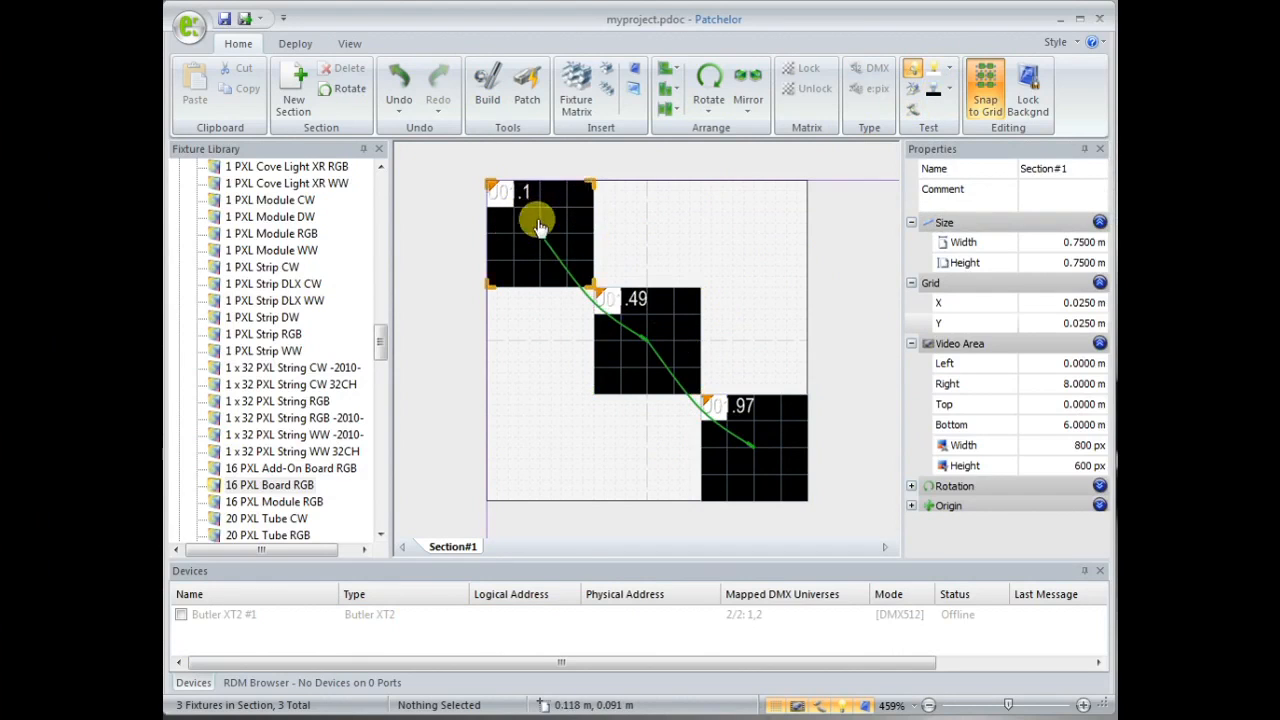
{"action": "left_click", "coordinate": [775, 455]}
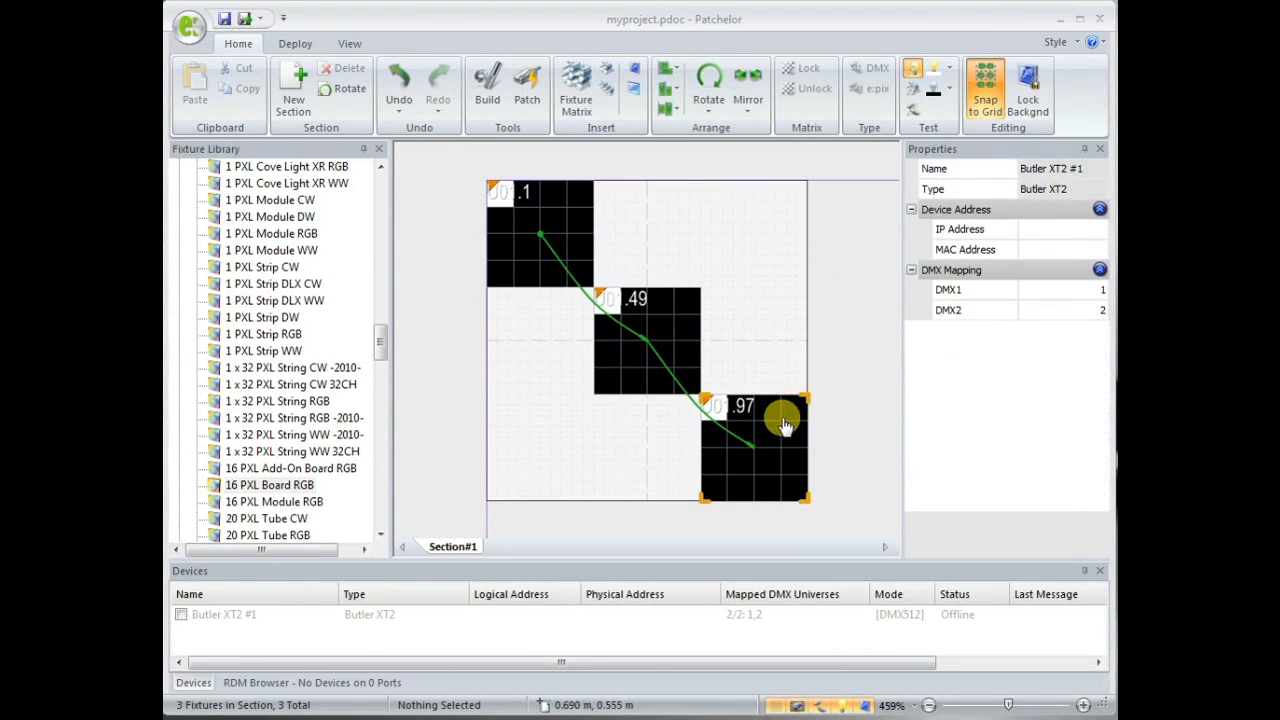
- Review the commands available for the Butler XT2 #1 device without applying any of them
{"action": "left_click", "coordinate": [748, 619]}
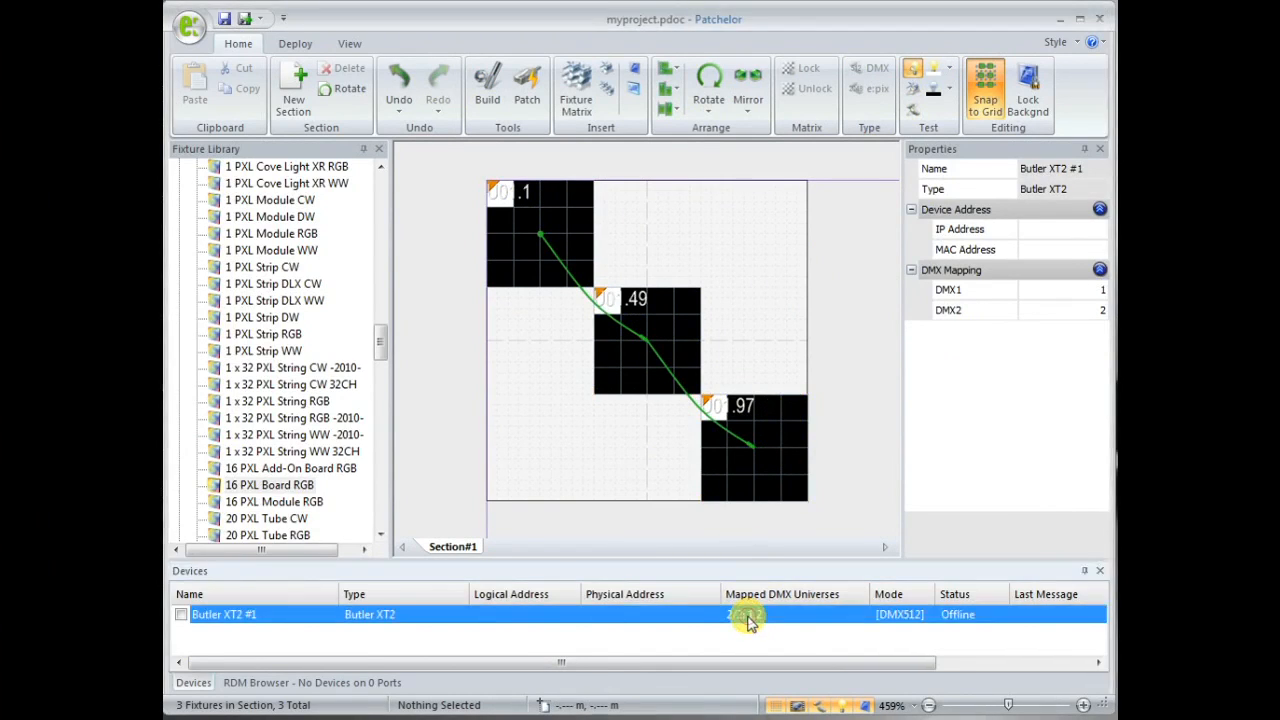
{"action": "right_click", "coordinate": [748, 619]}
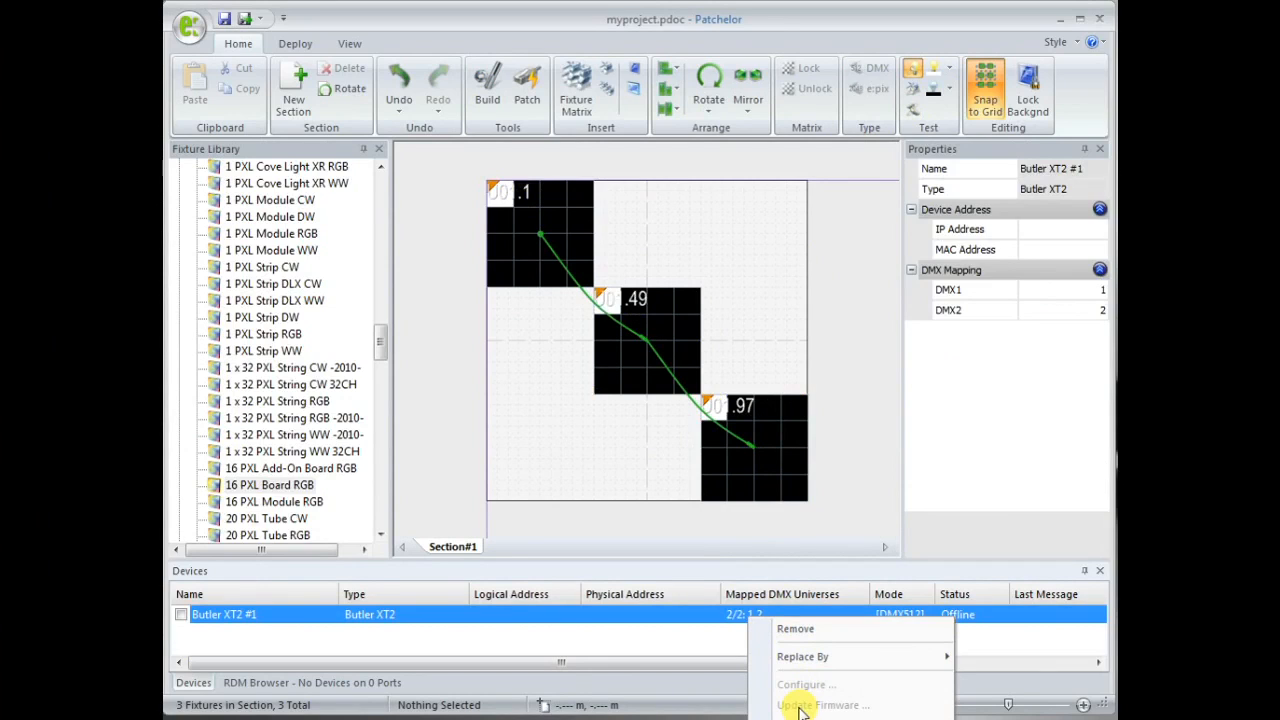
{"action": "left_click", "coordinate": [843, 472]}
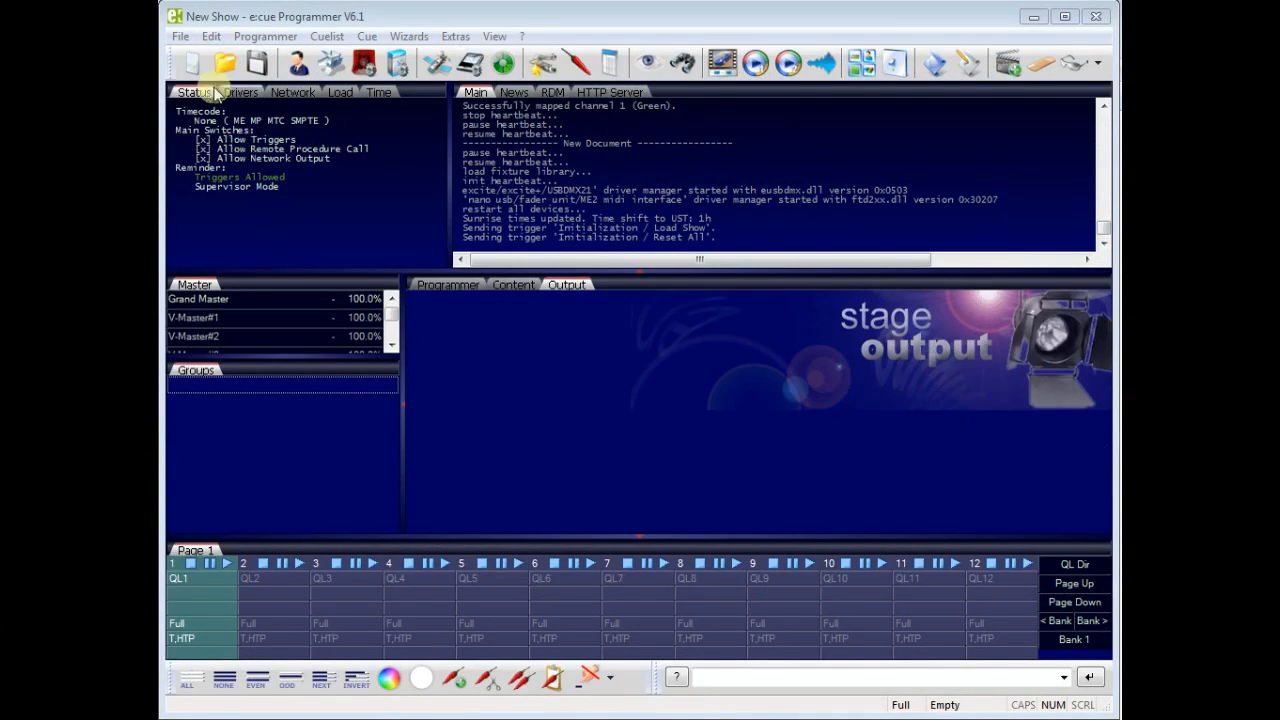
- Switch to e:cue Programmer and import the patch file myproject.patx from the Dropbox\Shows folder
{"action": "left_click", "coordinate": [181, 36]}
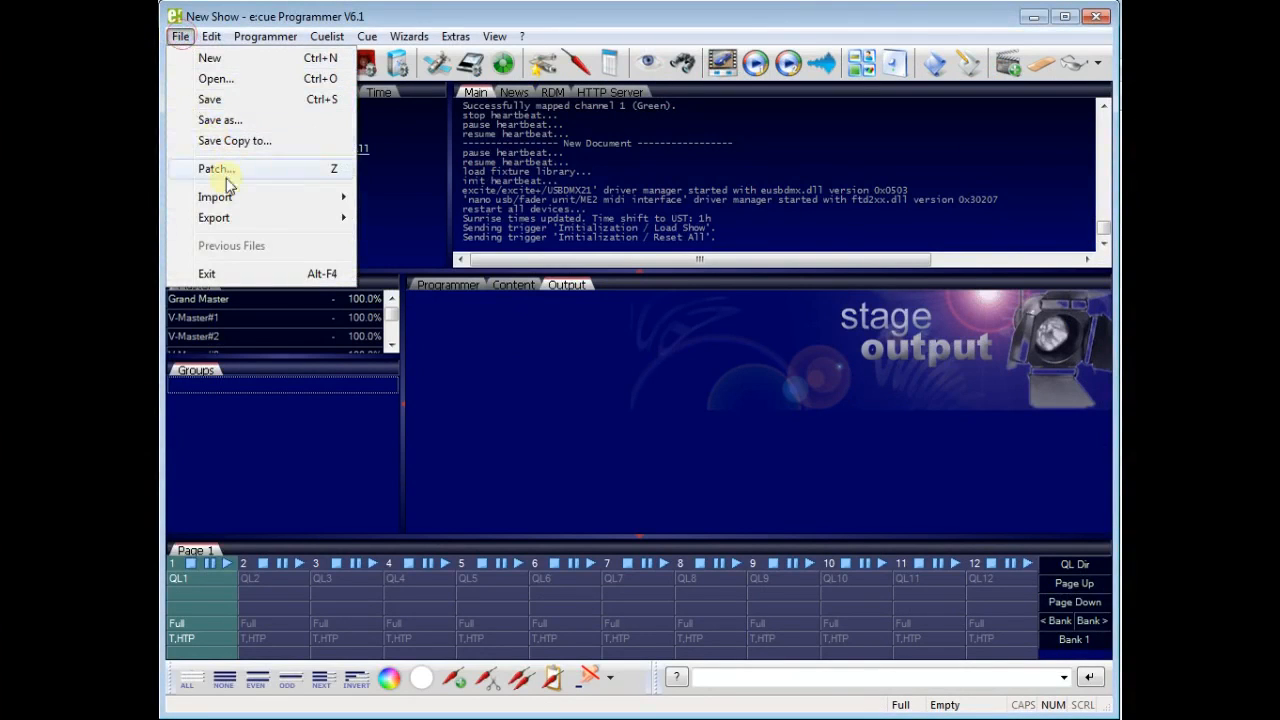
{"action": "mouse_move", "coordinate": [228, 205]}
{"action": "left_click", "coordinate": [400, 197]}
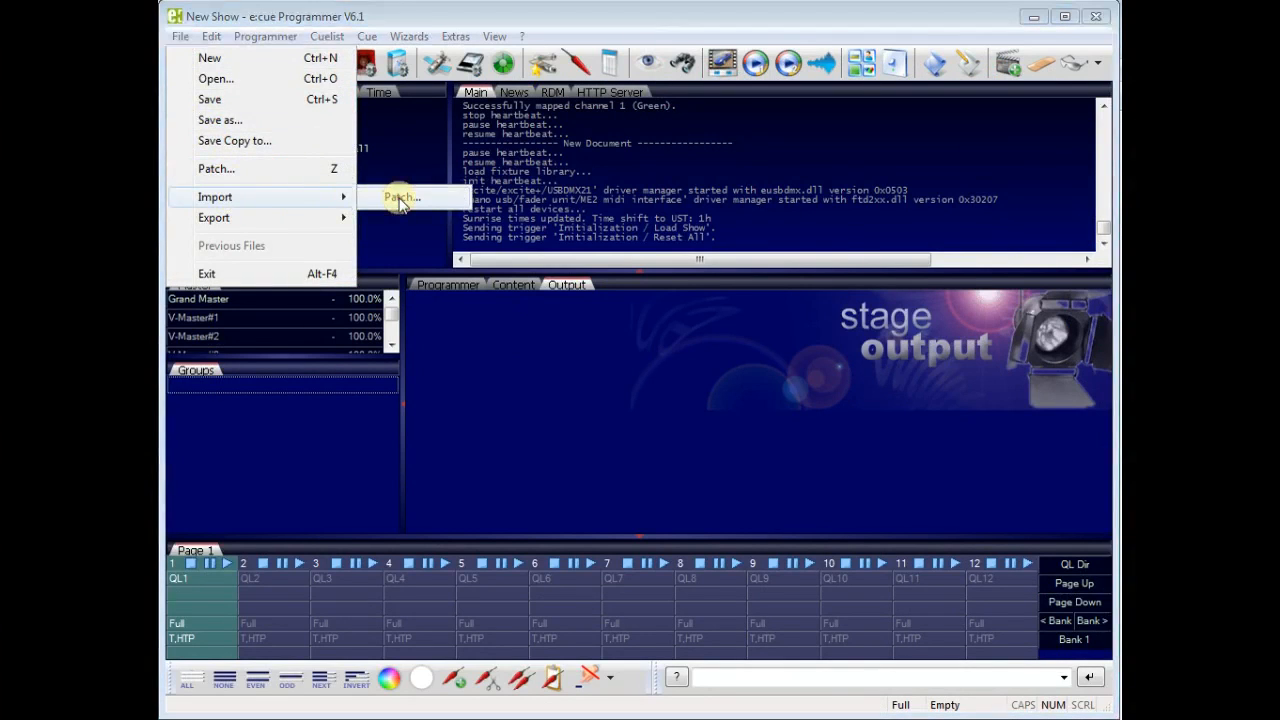
{"action": "scroll", "coordinate": [720, 370], "scroll_direction": "down", "scroll_amount": 4}
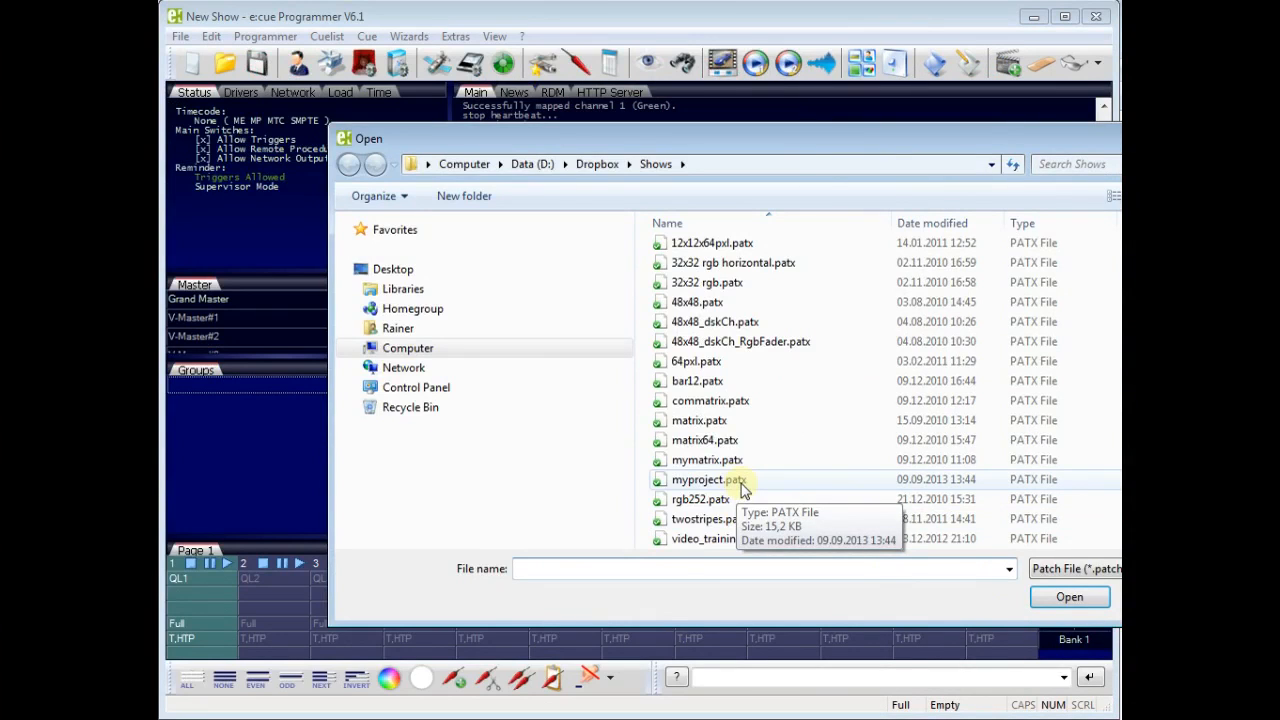
{"action": "left_click", "coordinate": [741, 484]}
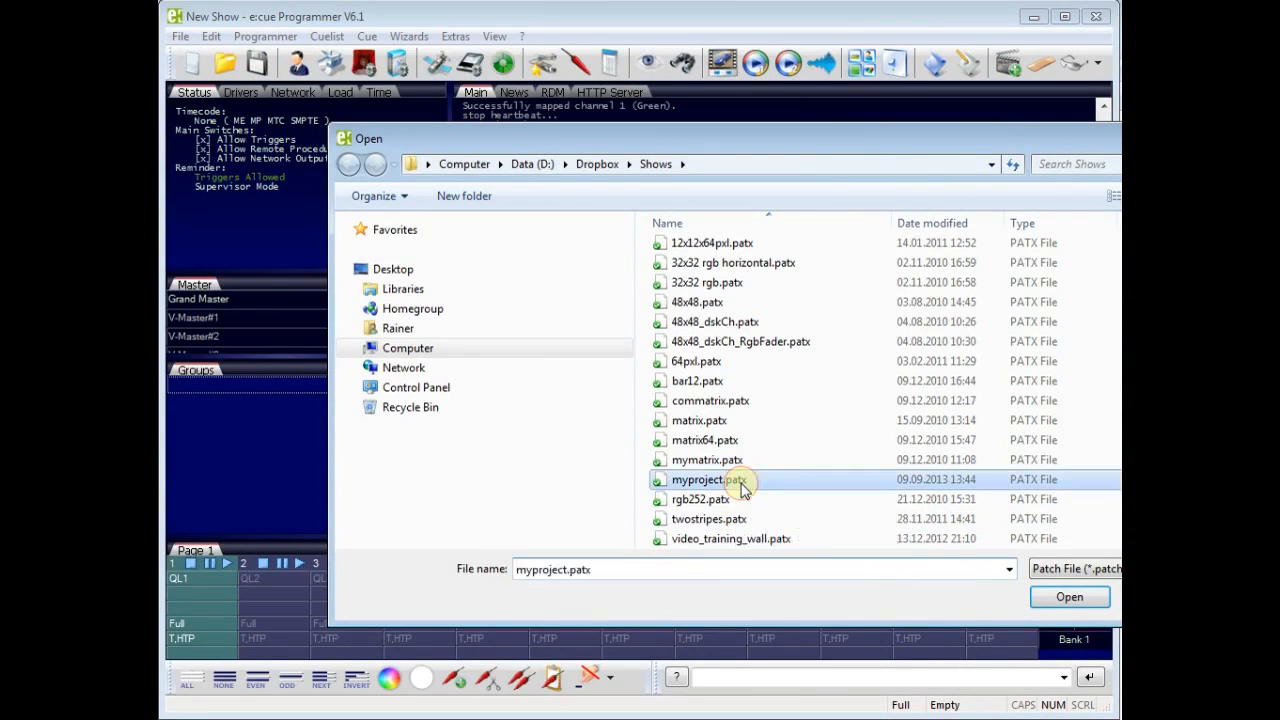
{"action": "left_click", "coordinate": [1066, 598]}
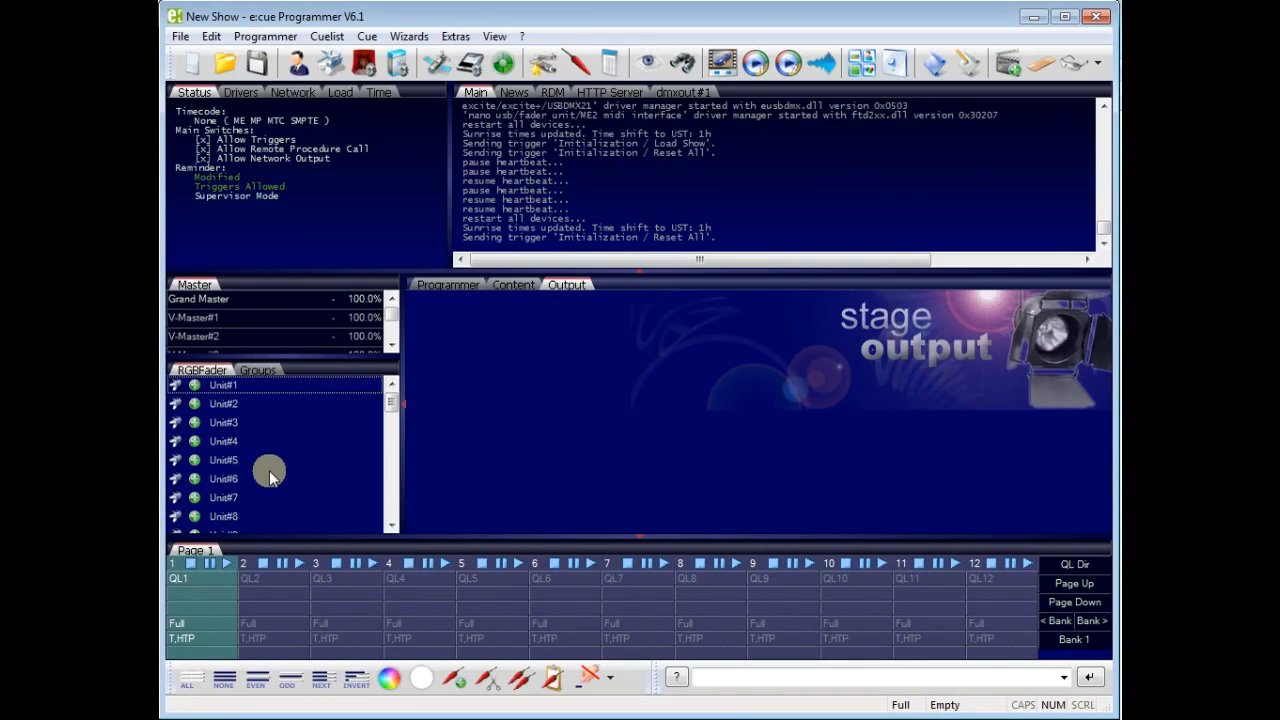
- Select all the imported RGB Fader units for programming
{"action": "left_click", "coordinate": [303, 387]}
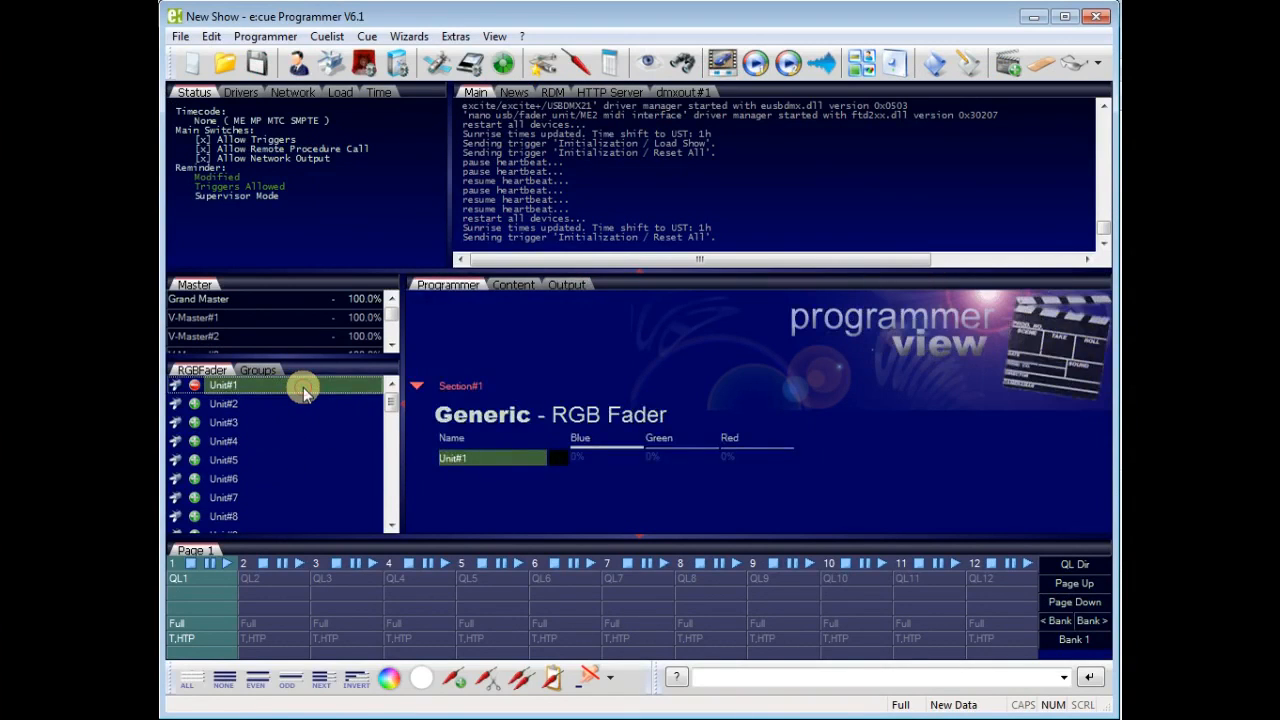
{"action": "right_click", "coordinate": [303, 387]}
{"action": "left_click", "coordinate": [347, 401]}
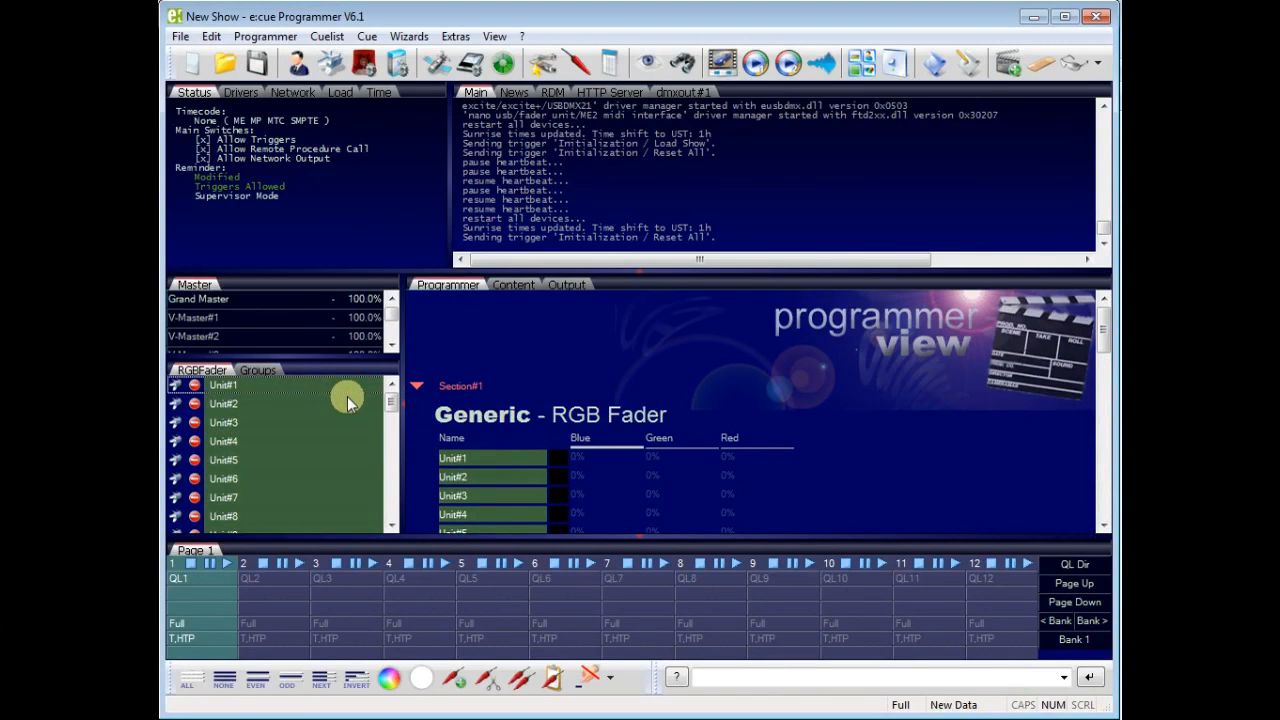
- Add a live effect to the selected fixtures in Live Fx with Preview and load the RGB Pixel explosion preset "white red, single"
{"action": "left_click", "coordinate": [580, 66]}
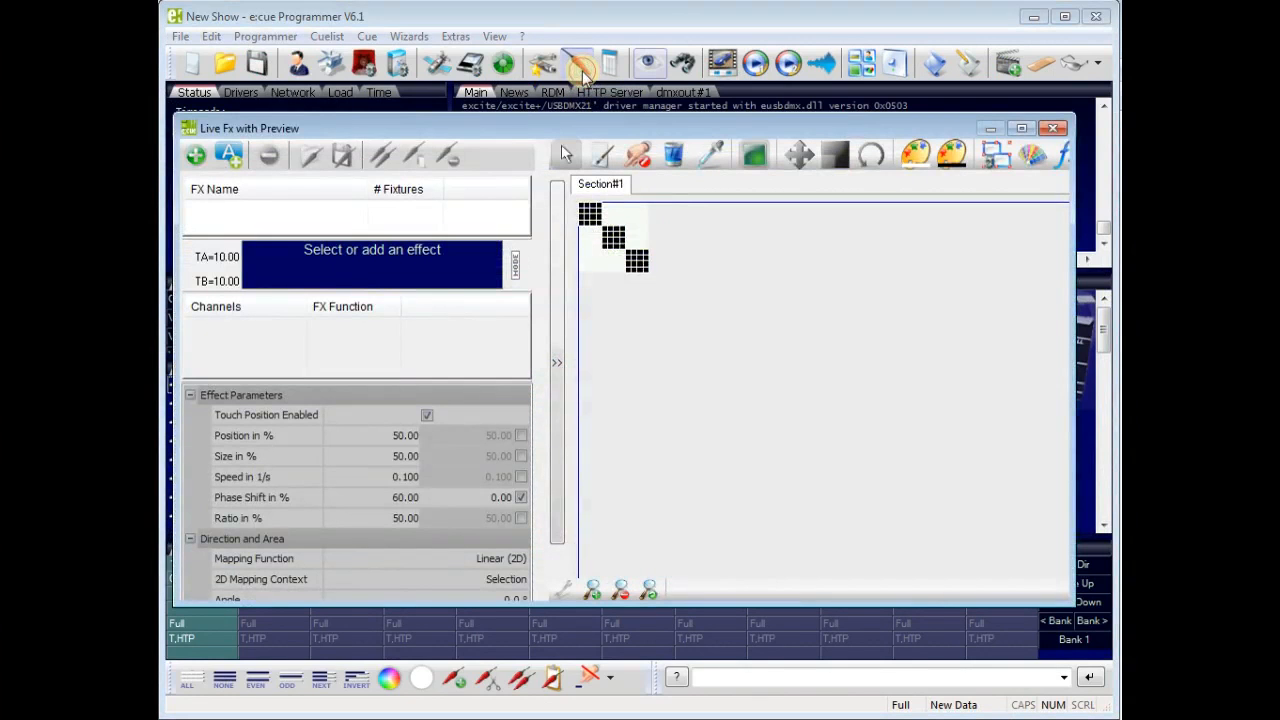
{"action": "scroll", "coordinate": [640, 263], "scroll_direction": "up", "scroll_amount": 6}
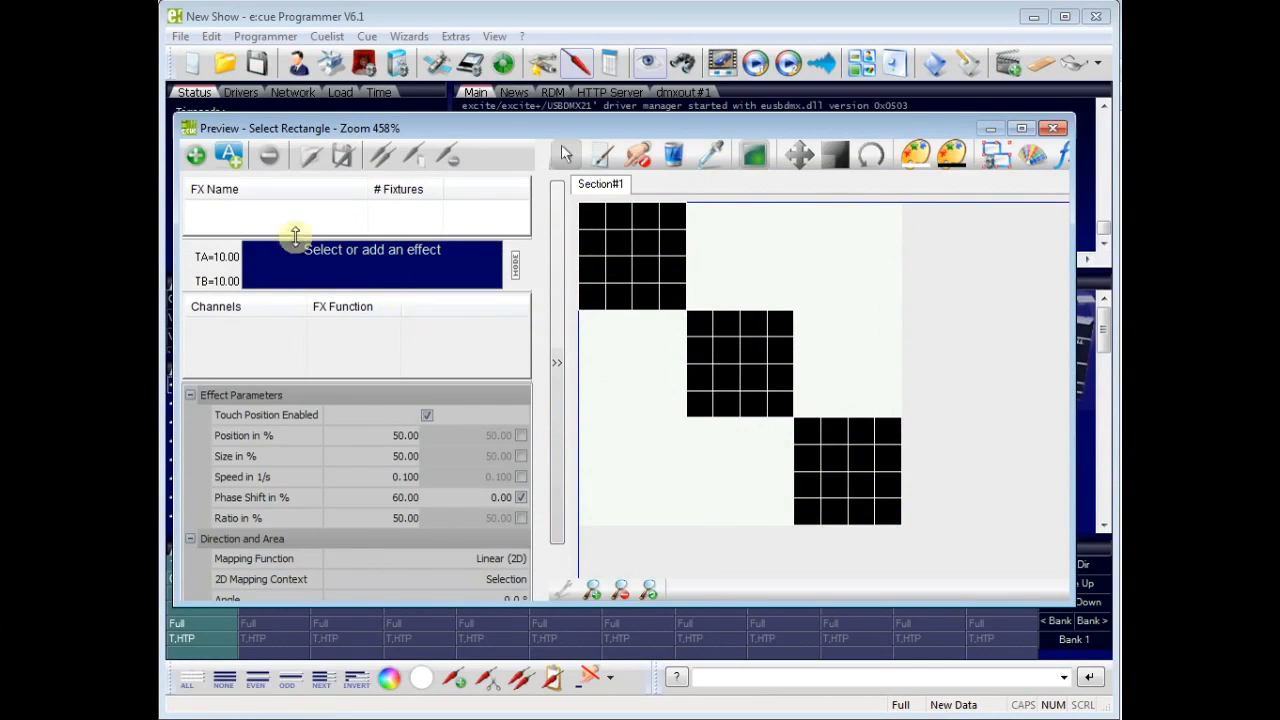
{"action": "left_click", "coordinate": [196, 158]}
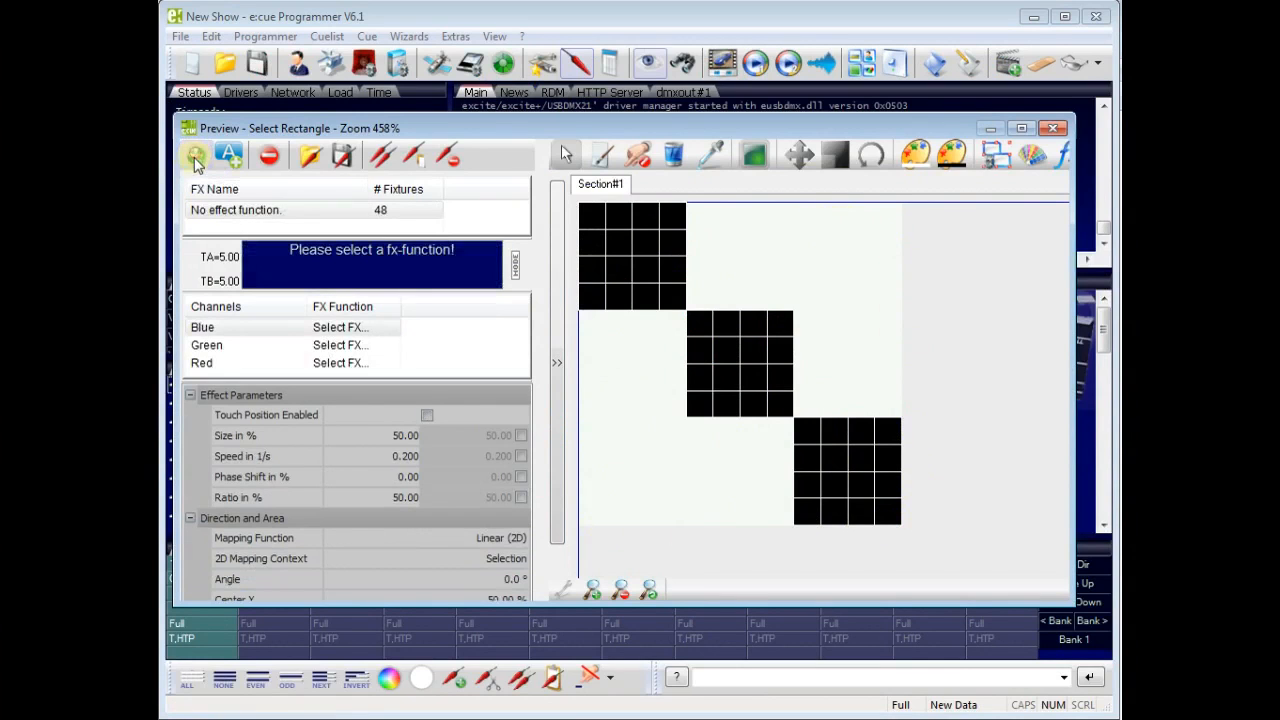
{"action": "left_click", "coordinate": [308, 157]}
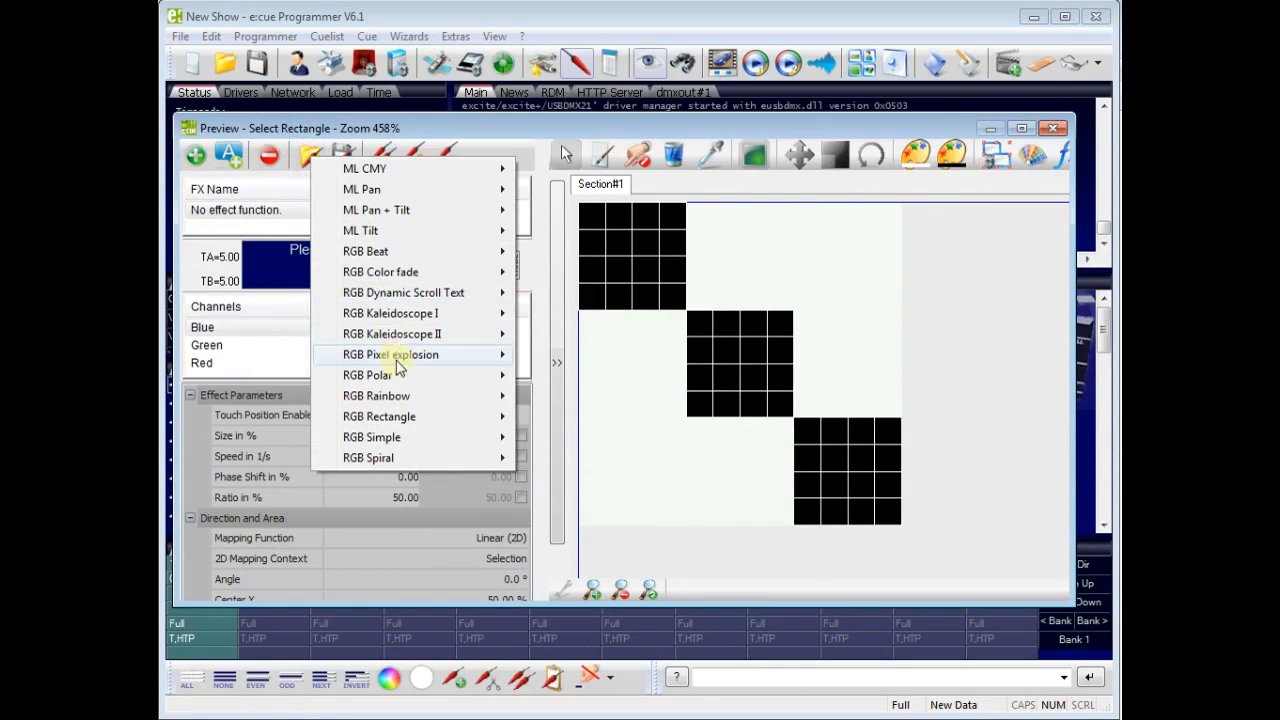
{"action": "mouse_move", "coordinate": [400, 355]}
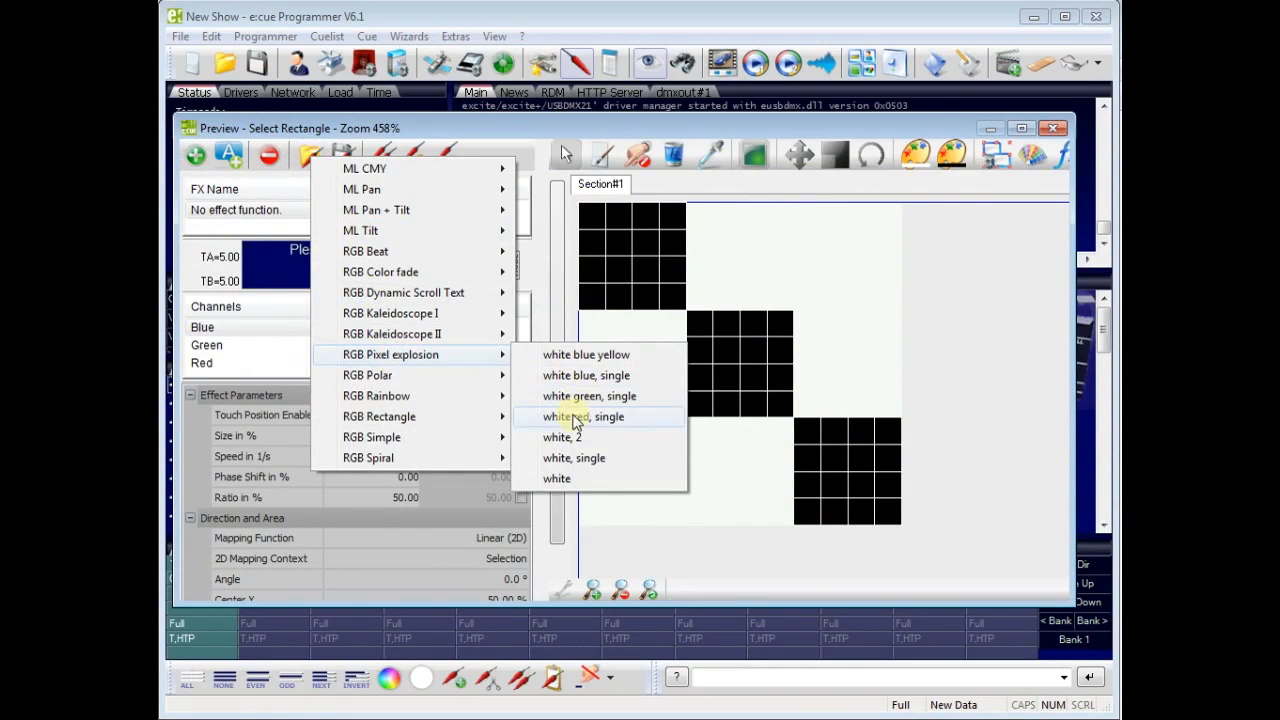
{"action": "left_click", "coordinate": [575, 417]}
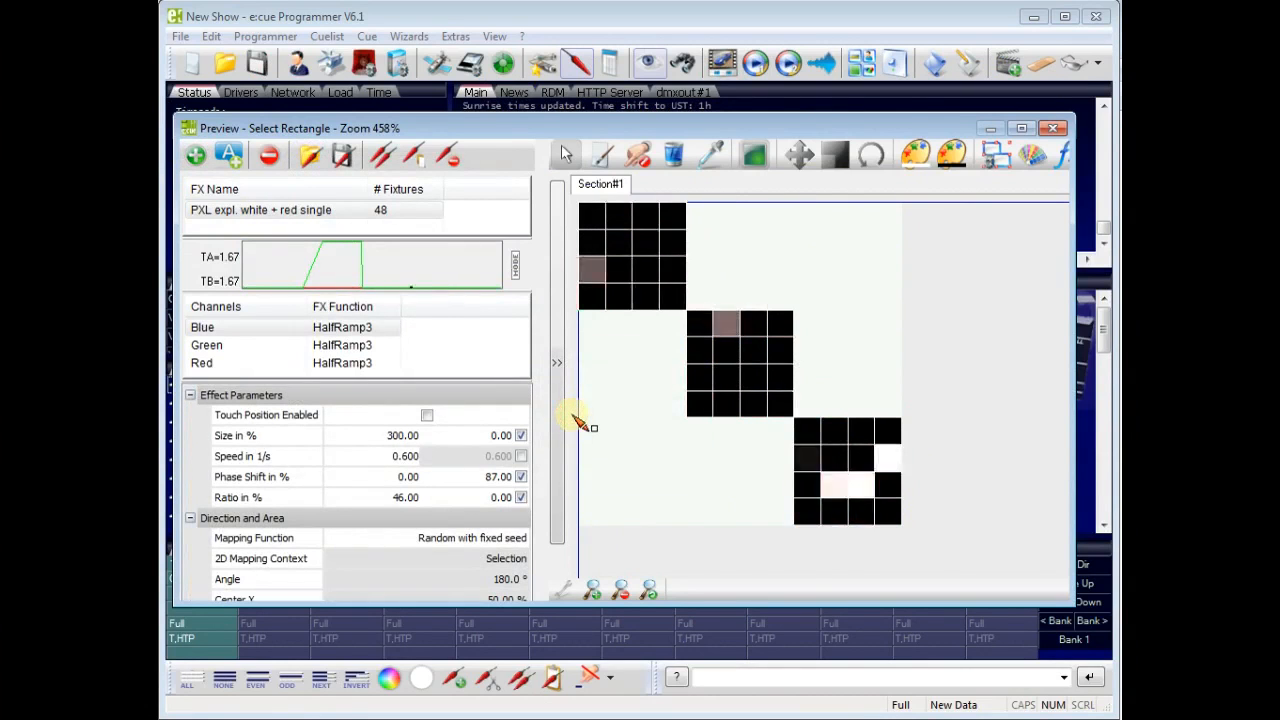